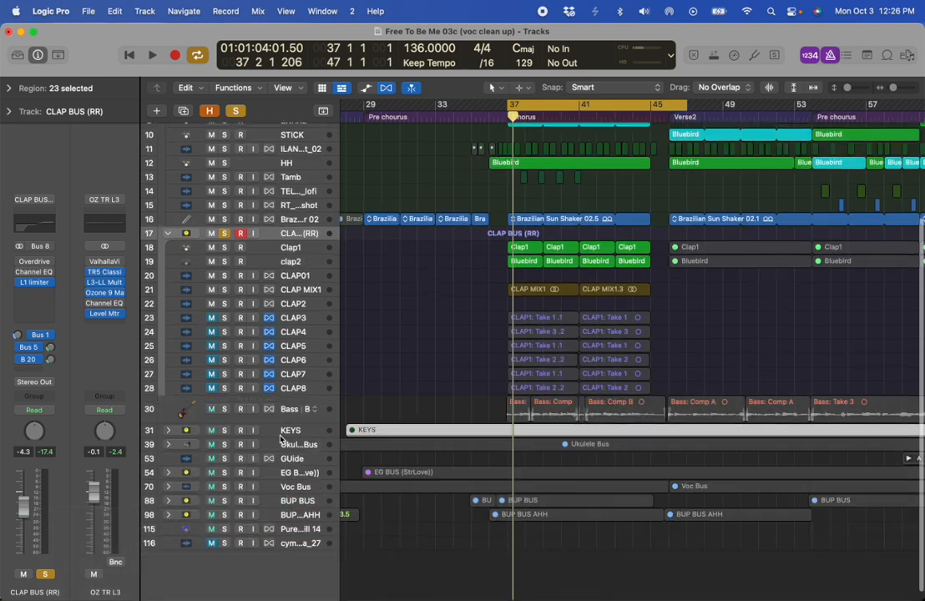
- Solo the Bass track, remove the solo from the clap bus, and play a short stretch of the chorus
click(224, 400)
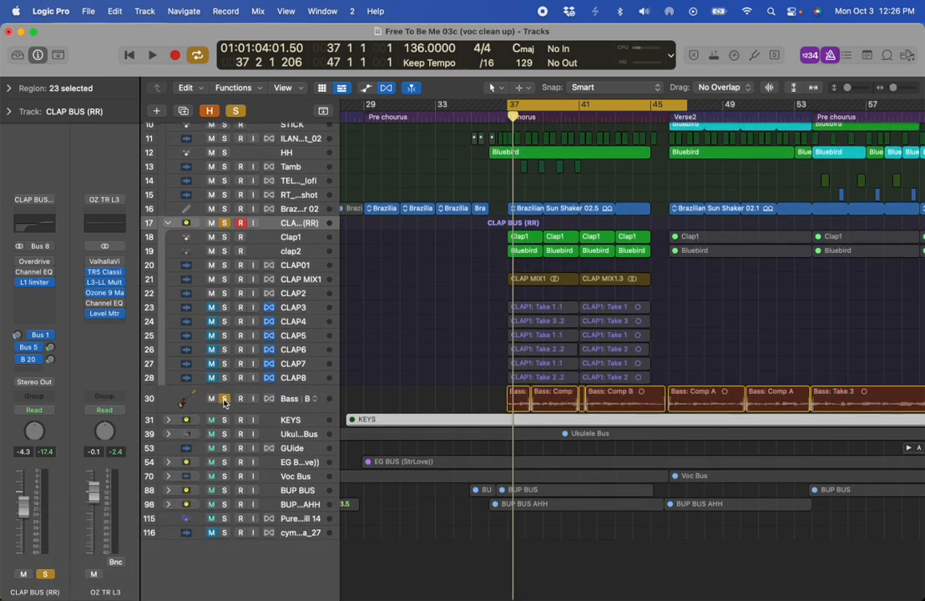
click(225, 224)
key(space)
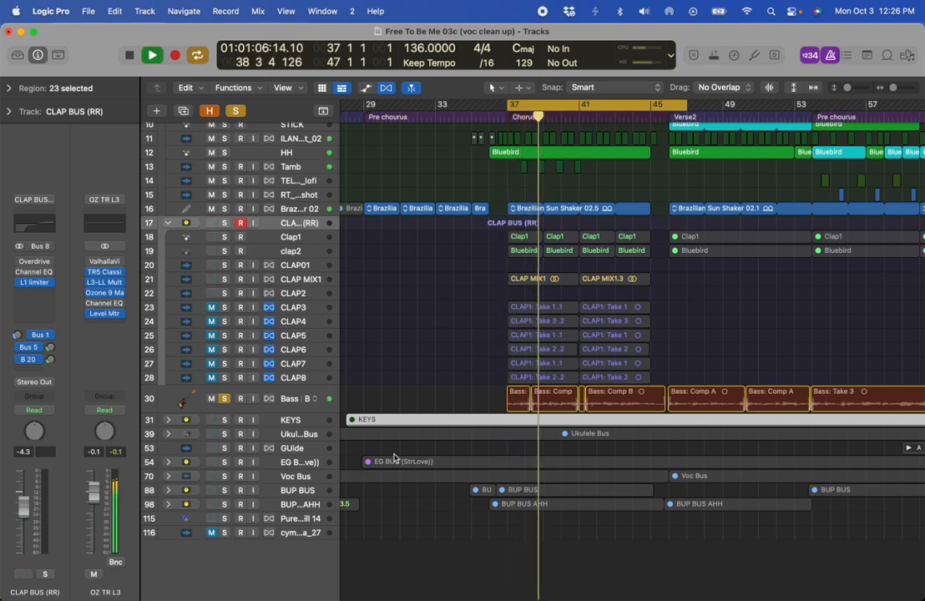
key(space)
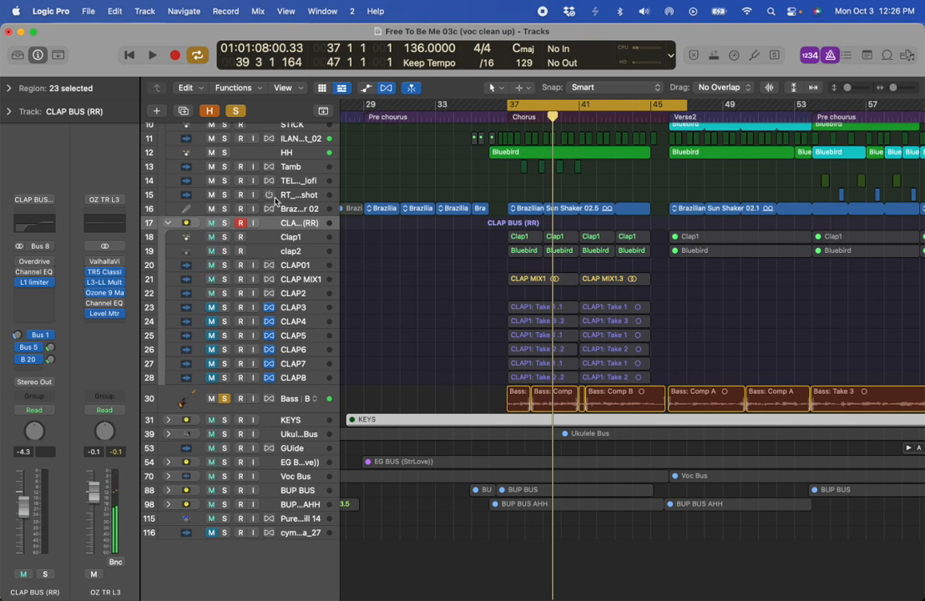
- Solo the Clap1 and clap2 MIDI tracks and play the chorus with them
click(223, 237)
click(224, 251)
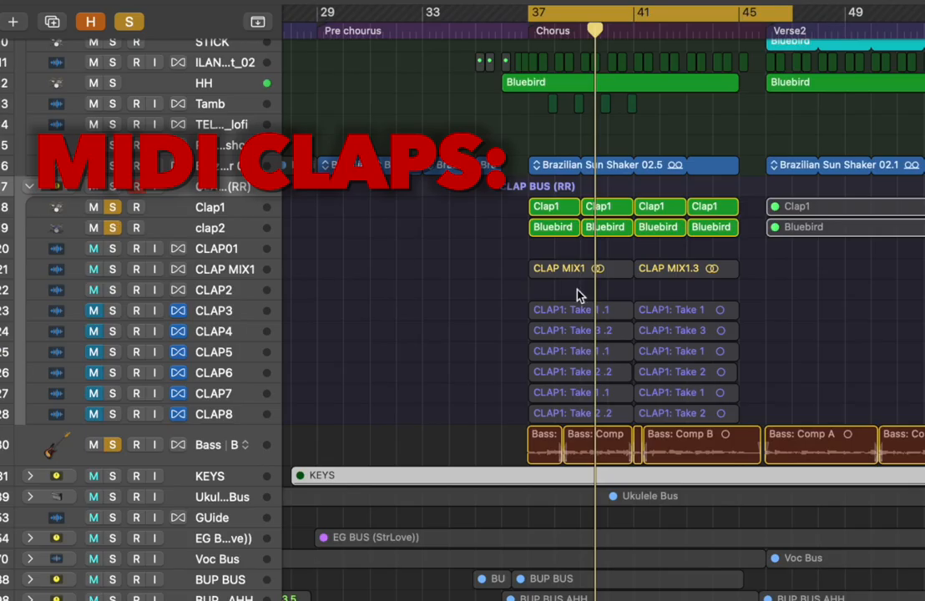
key(space)
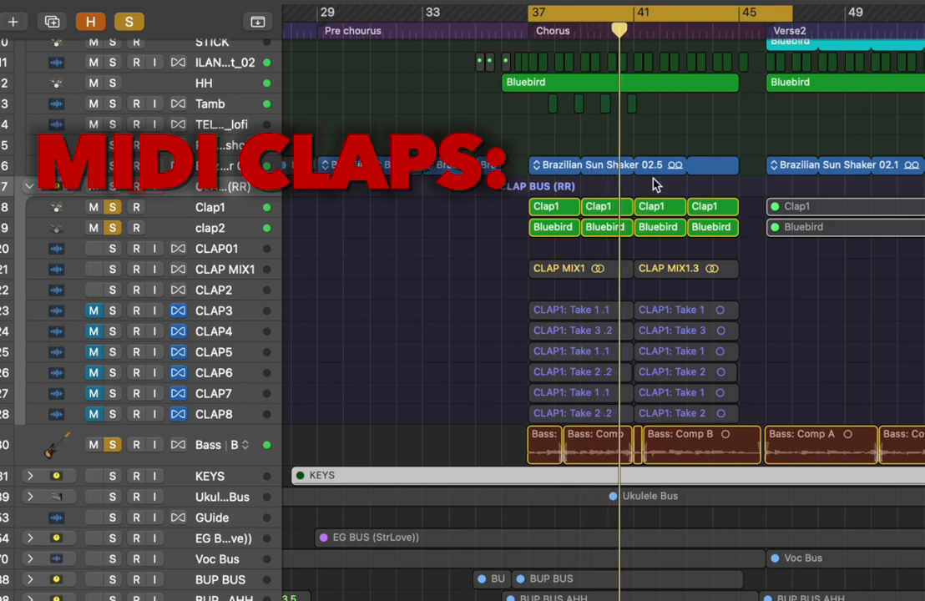
drag(492, 185, 772, 326)
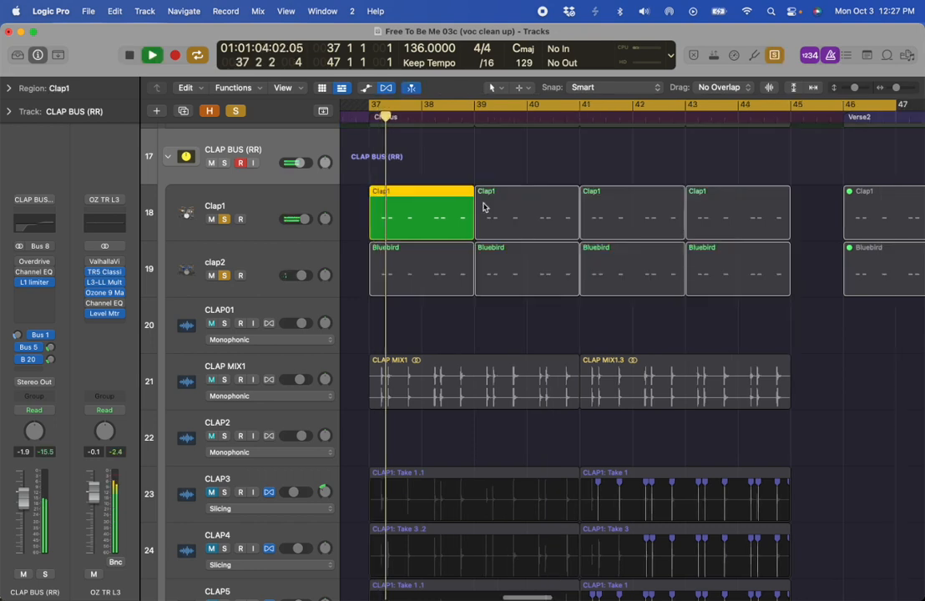
key(space)
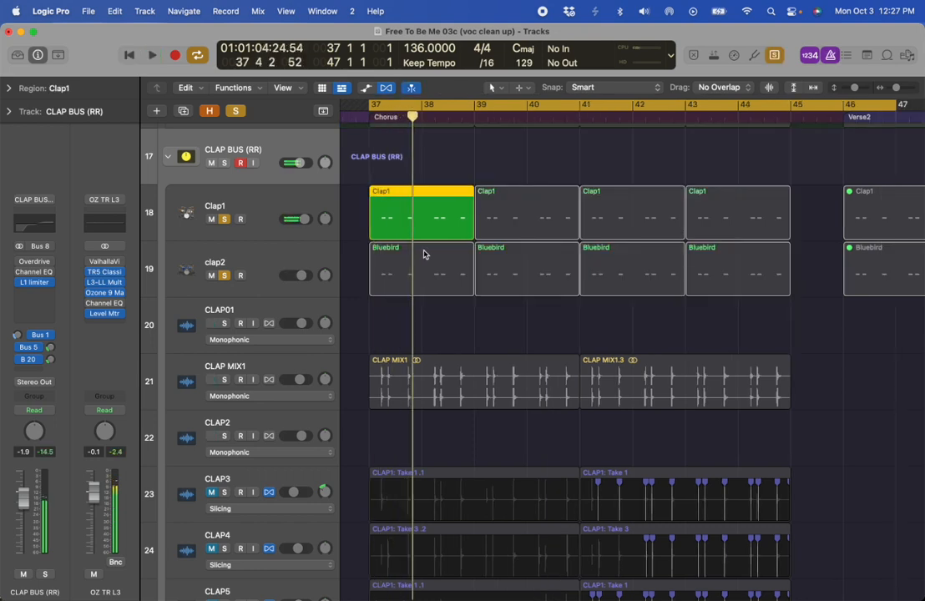
- Show the first Clap1 region in the Piano Roll and join it with the Clap1 region that follows
key(p)
drag(409, 473, 496, 566)
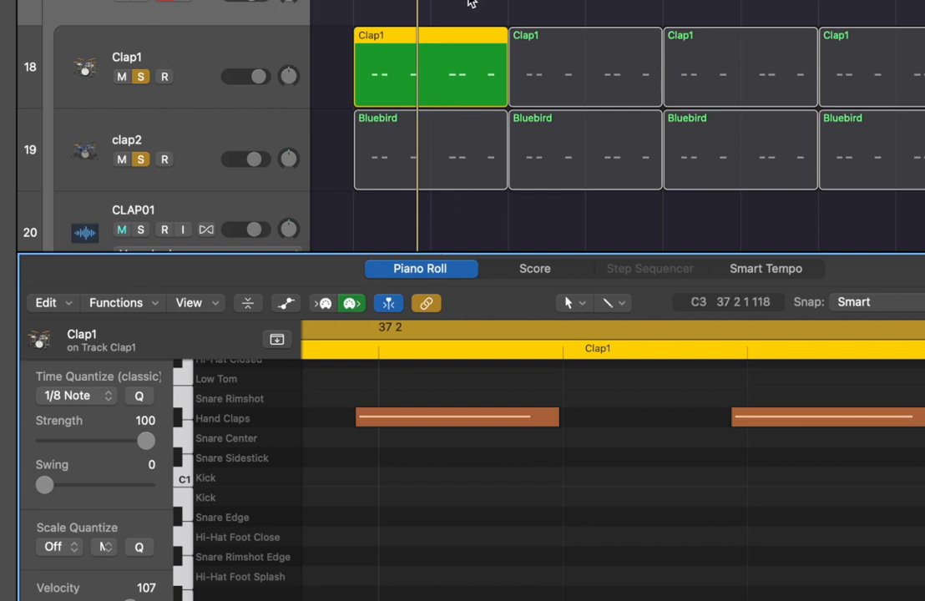
drag(459, 2, 640, 33)
key(super+j)
- Quantize all Hand Claps notes of the joined Clap1 region to 1/8 Note
click(512, 537)
key(super+Left)
key(super+Left)
key(super+Left)
key(super+Left)
key(super+Left)
key(super+Left)
key(super+Left)
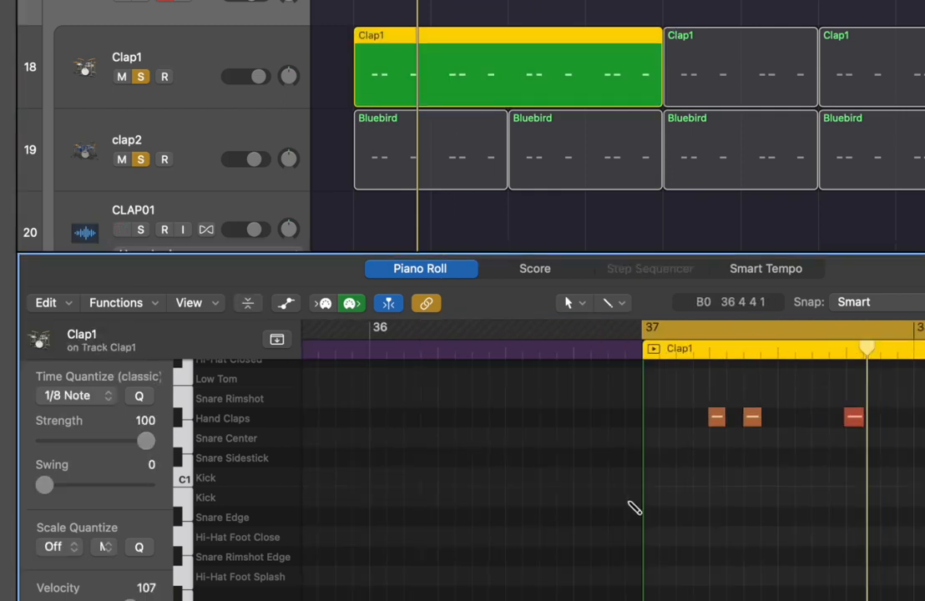
click(224, 421)
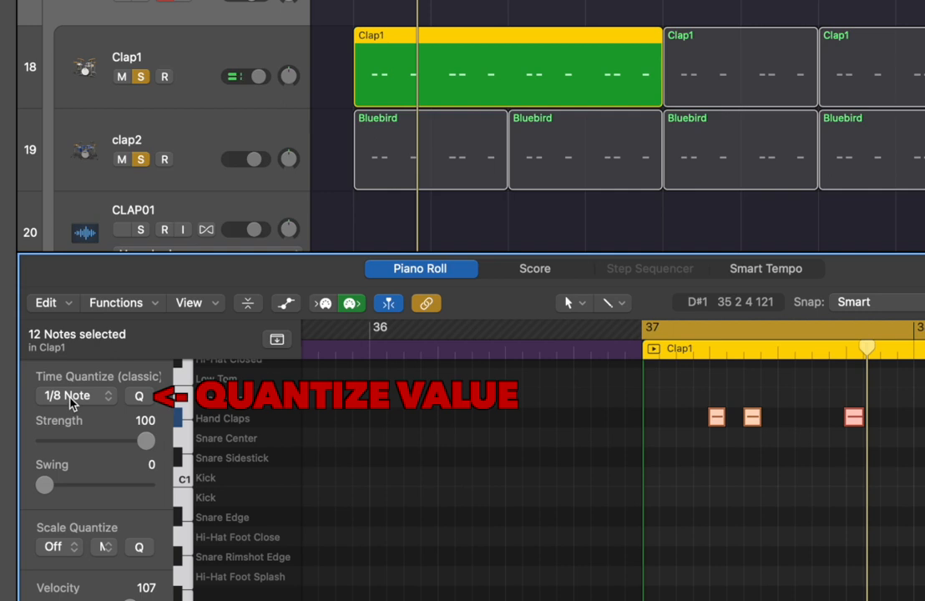
click(140, 399)
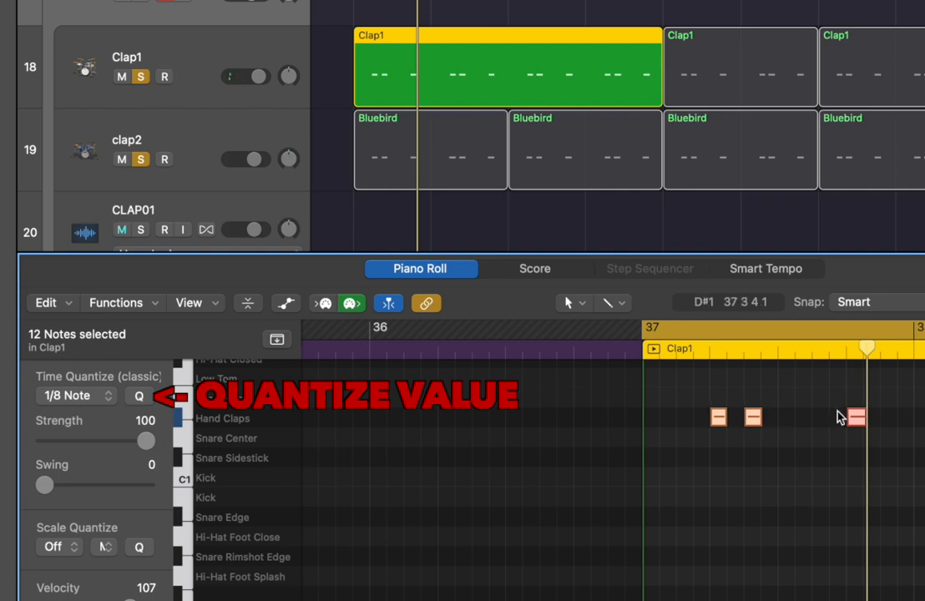
- Inspect the quantized Hand Claps notes against the grid and play them back
drag(696, 378, 789, 451)
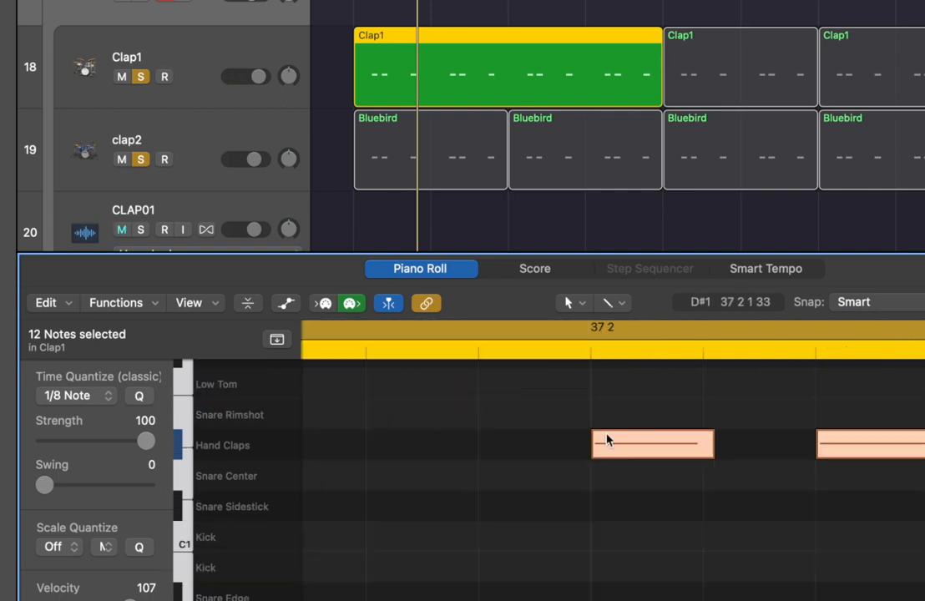
key(space)
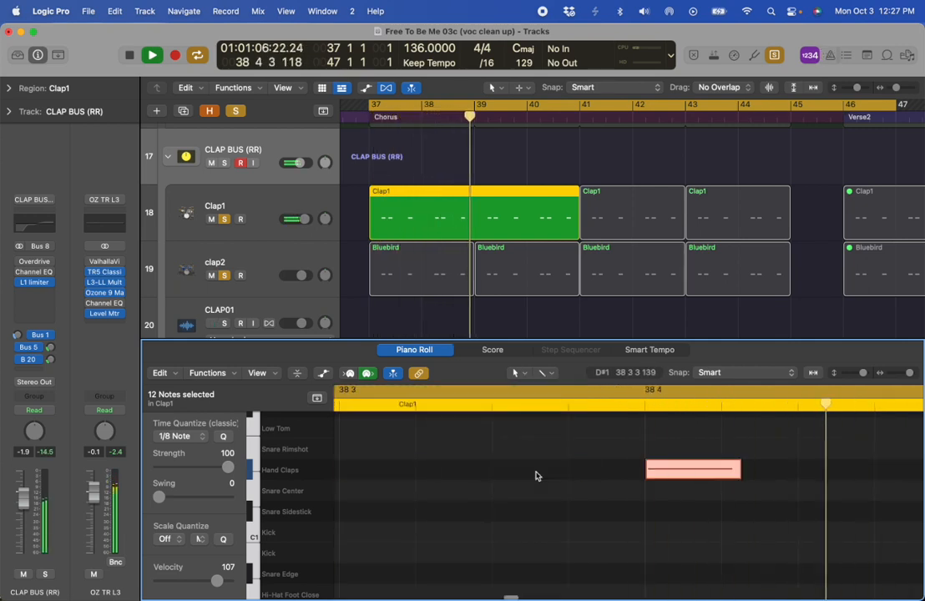
key(space)
ctrl+alt+click(548, 473)
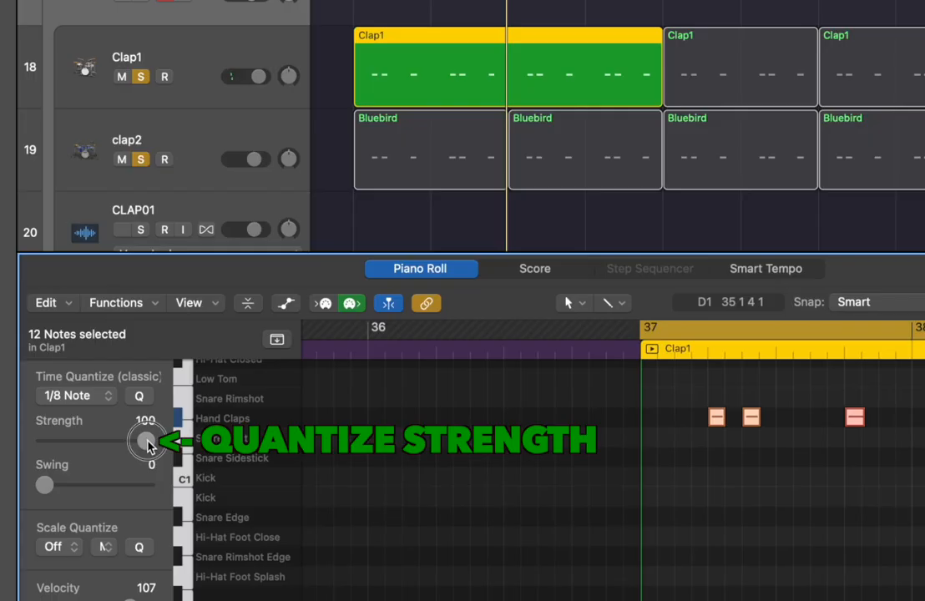
- Lower the quantize strength of the selected Clap1 Hand Claps notes to 80
drag(227, 469, 206, 475)
drag(114, 460, 78, 432)
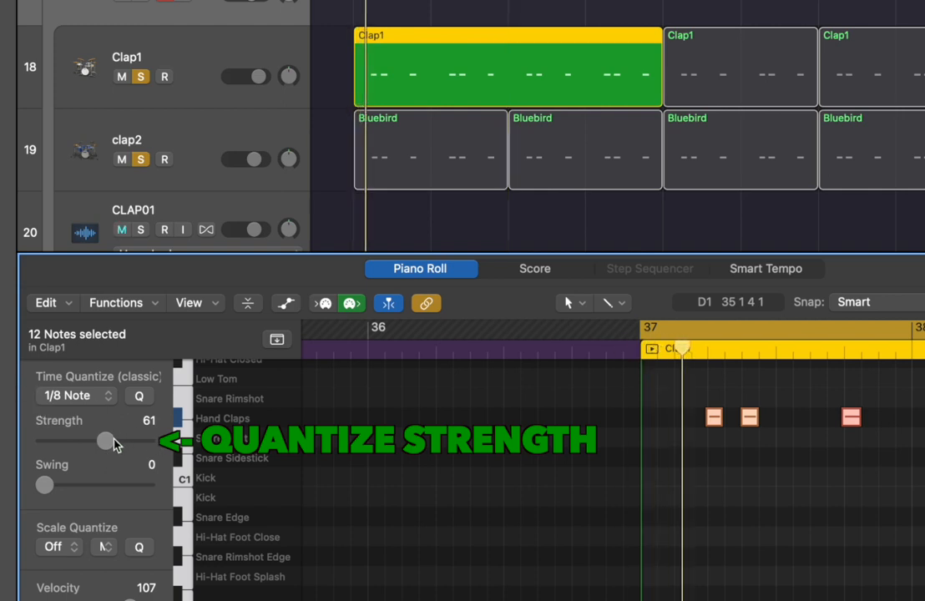
drag(114, 445, 136, 449)
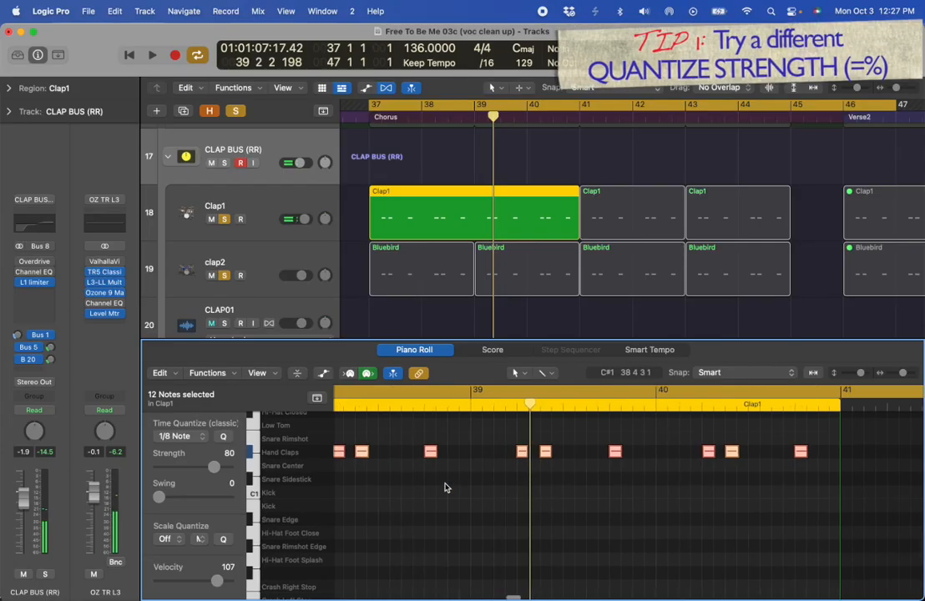
scroll(446, 488, left, 5)
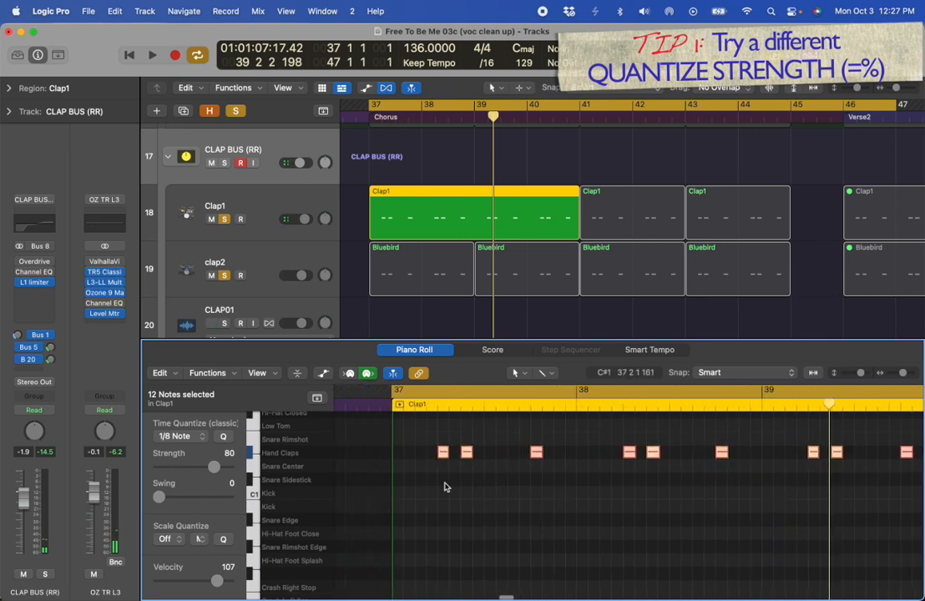
- Listen to the first two clap2 regions, replace them with a copy of the joined Clap1 region, and play the copy
drag(352, 260, 498, 279)
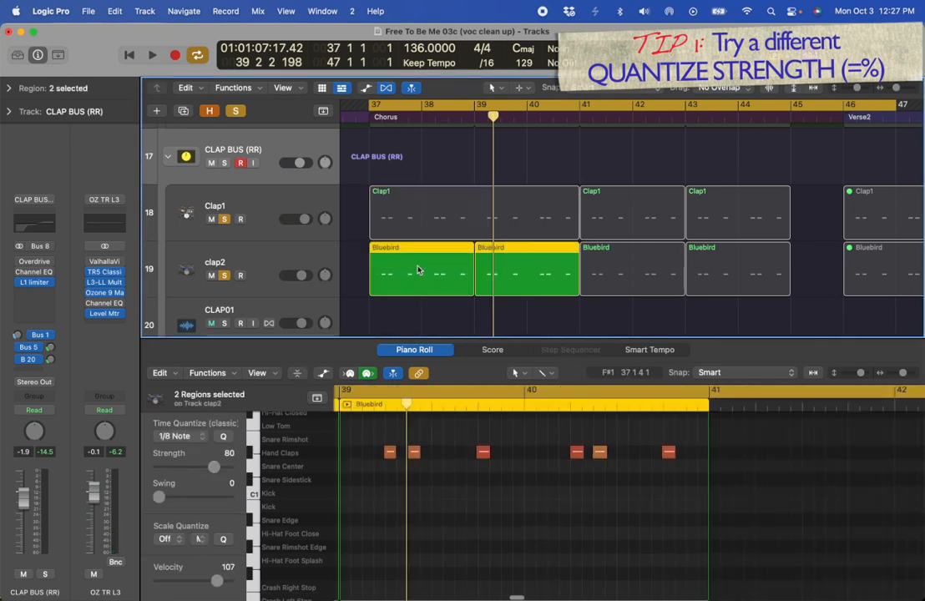
key(space)
key(space)
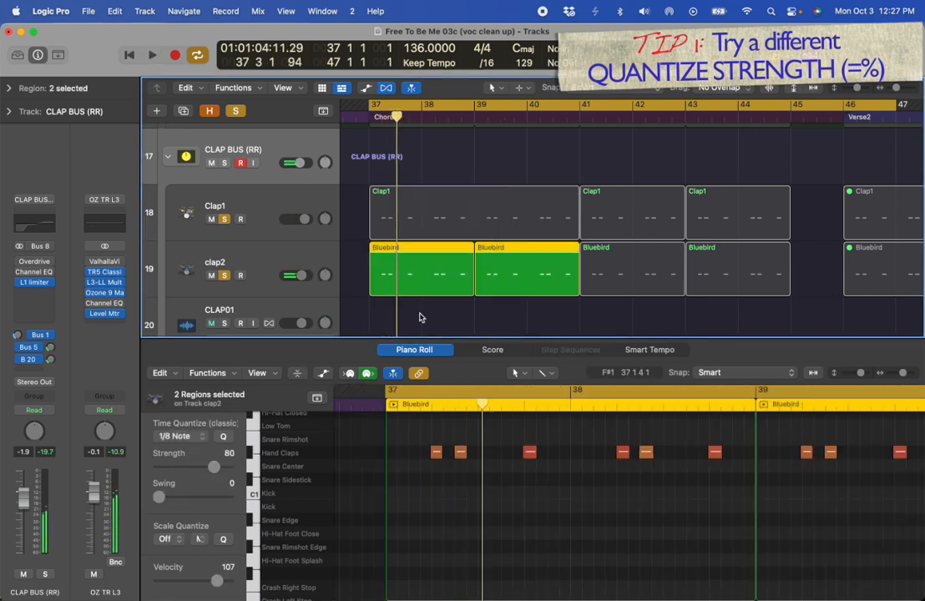
click(420, 318)
drag(458, 234, 457, 268)
key(space)
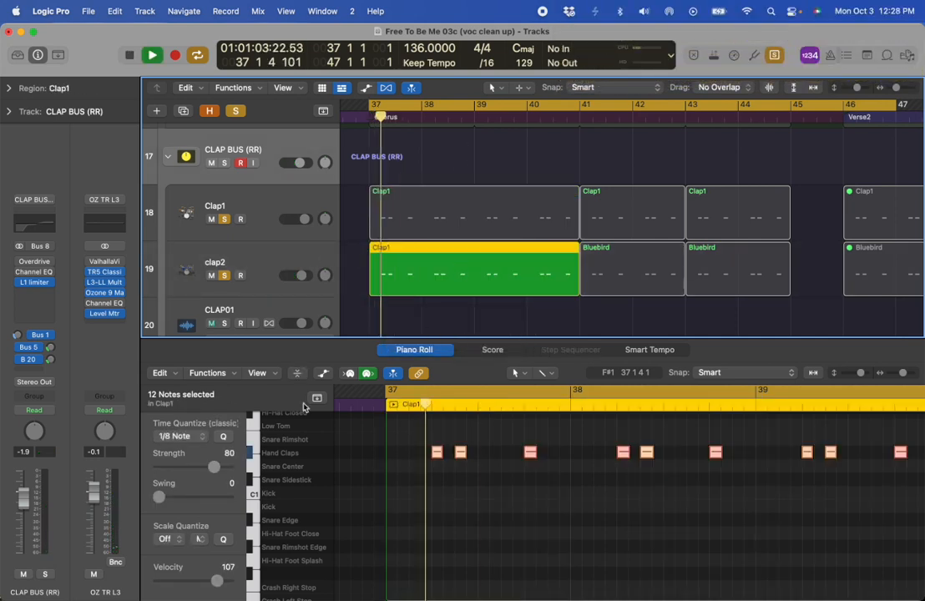
- Set the quantize strength of the copied clap2 notes to 69 and play both joined clap regions together
click(217, 470)
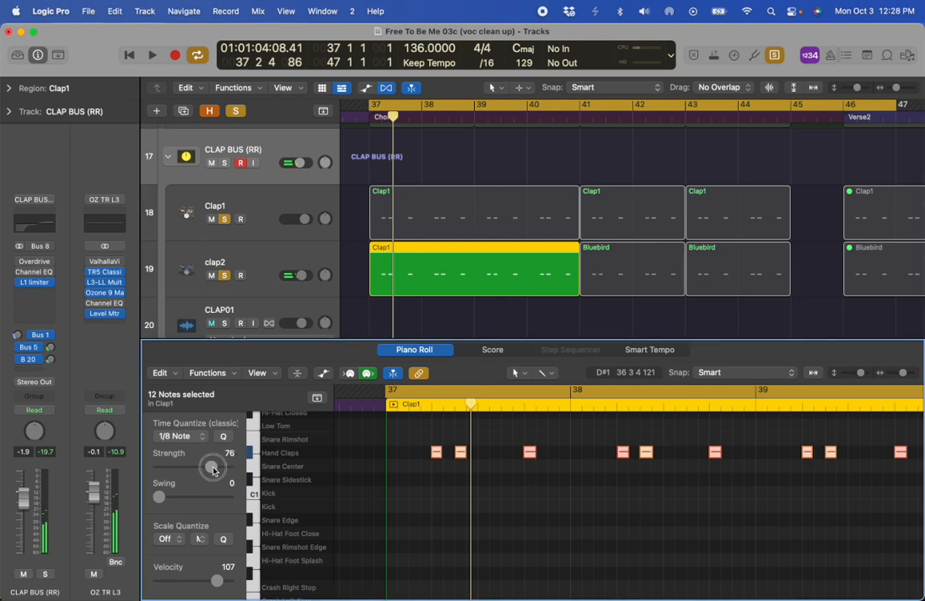
drag(450, 169, 449, 278)
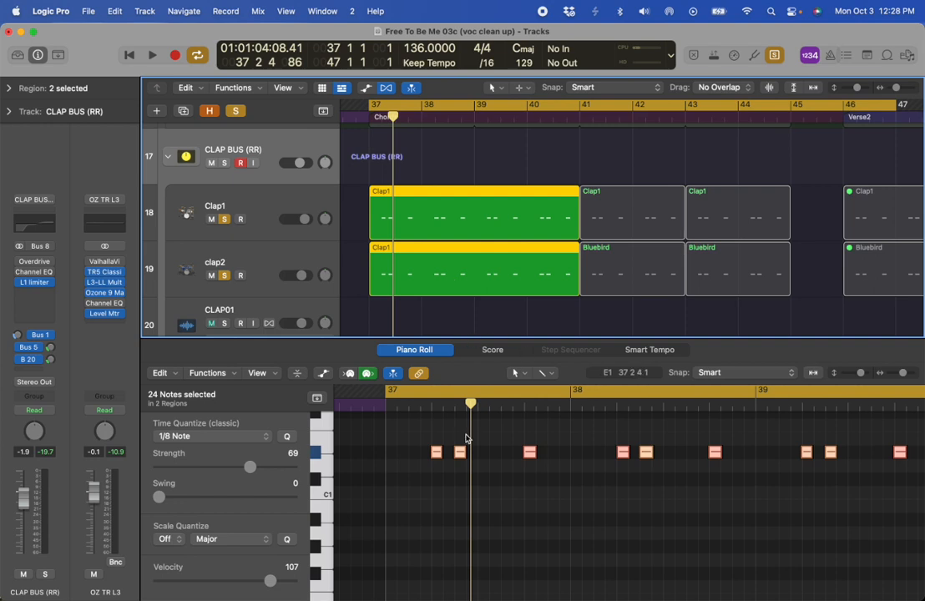
key(space)
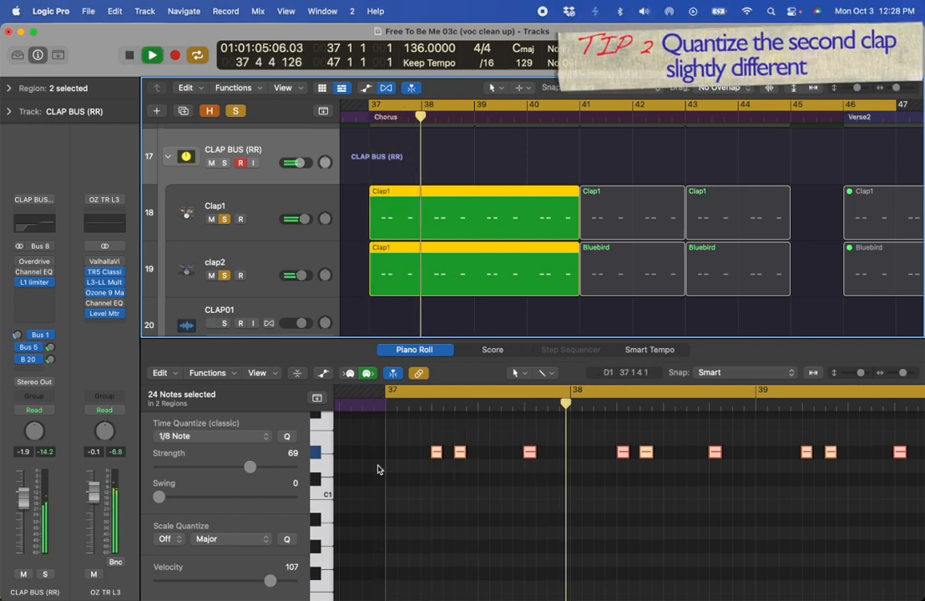
drag(249, 466, 190, 465)
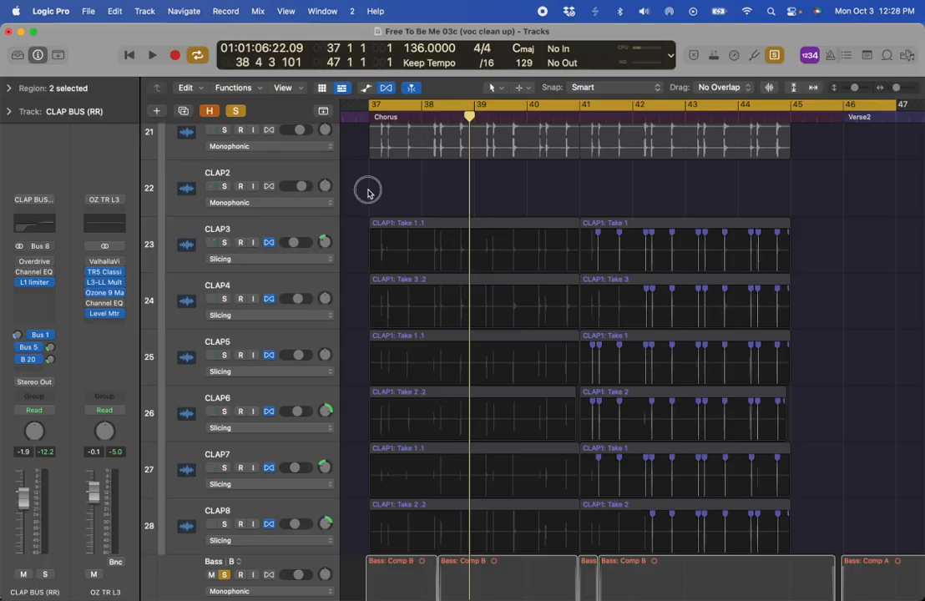
- Solo the recorded clap tracks CLAP3 through CLAP8 and hide the Flex editing display
click(302, 223)
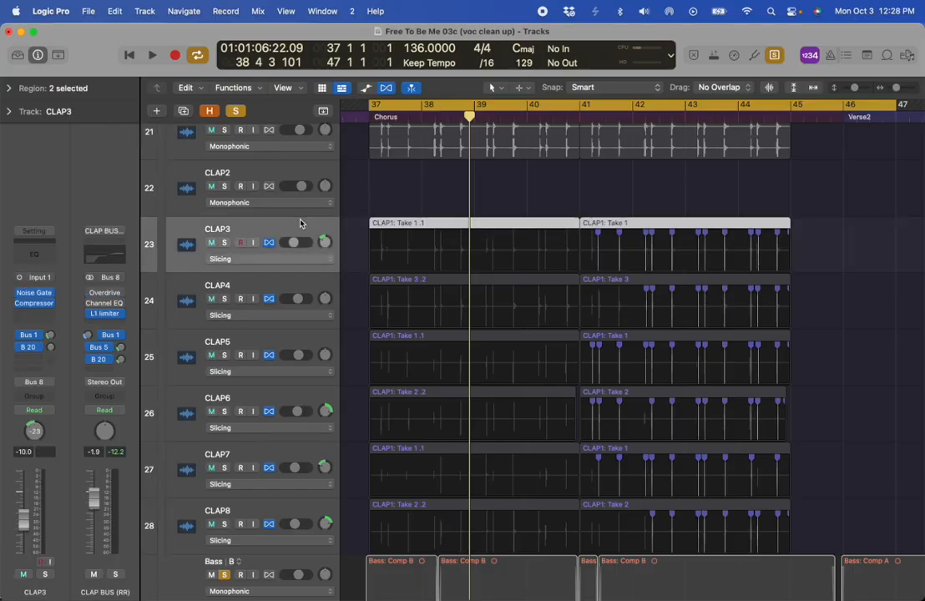
click(225, 243)
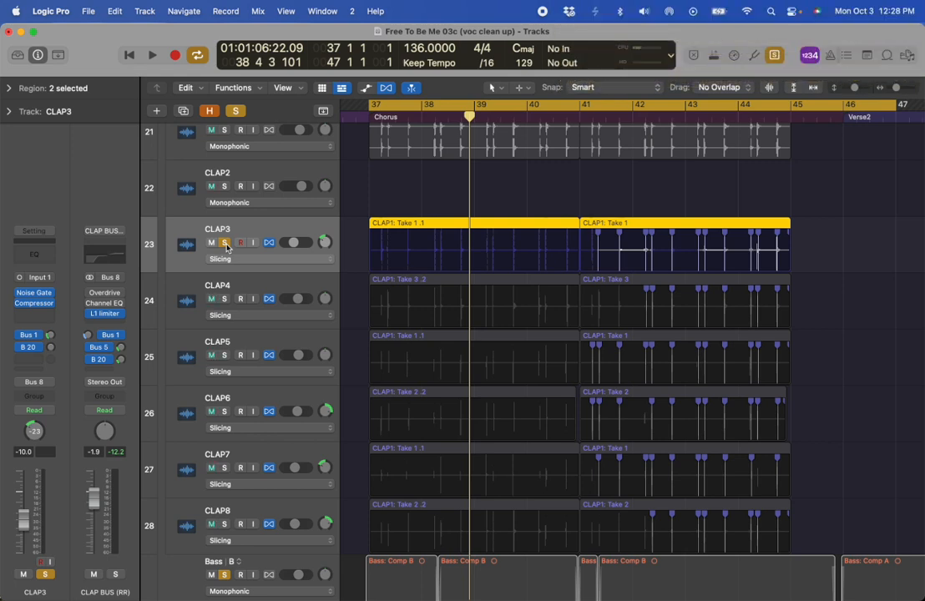
click(375, 200)
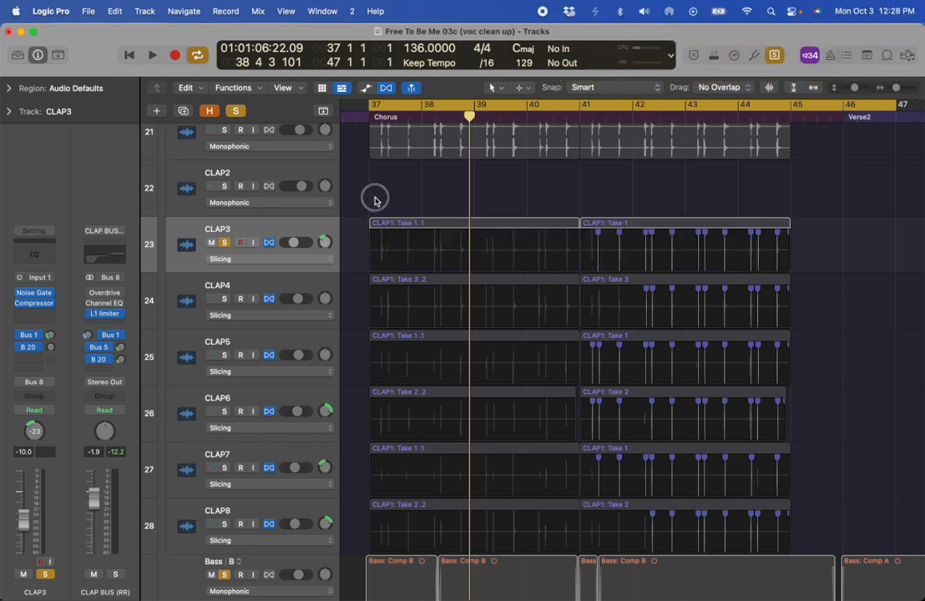
drag(225, 298, 226, 525)
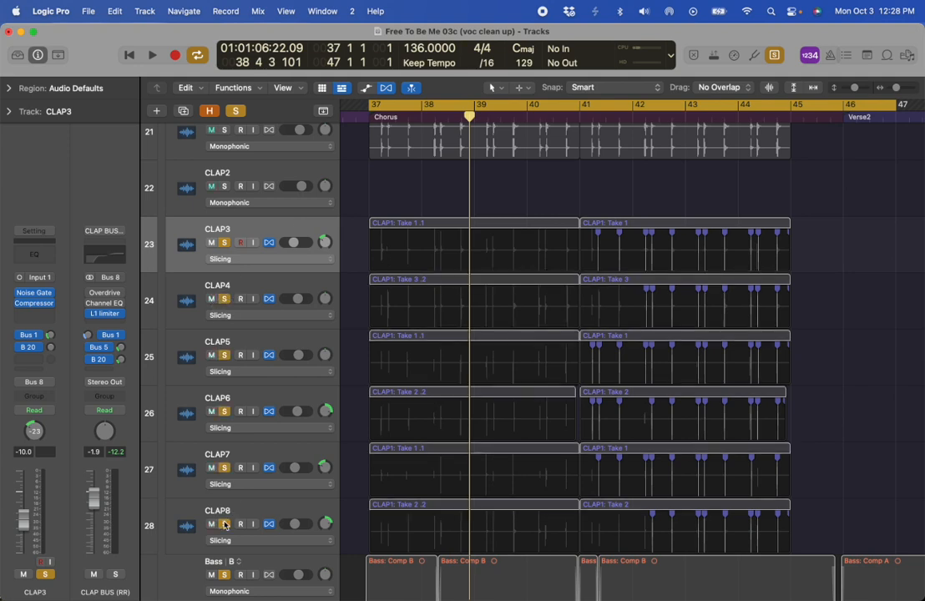
key(super+f)
- Play the chorus from the first recorded take on each of CLAP3, CLAP4, CLAP5 and CLAP8
click(420, 267)
key(shift+space)
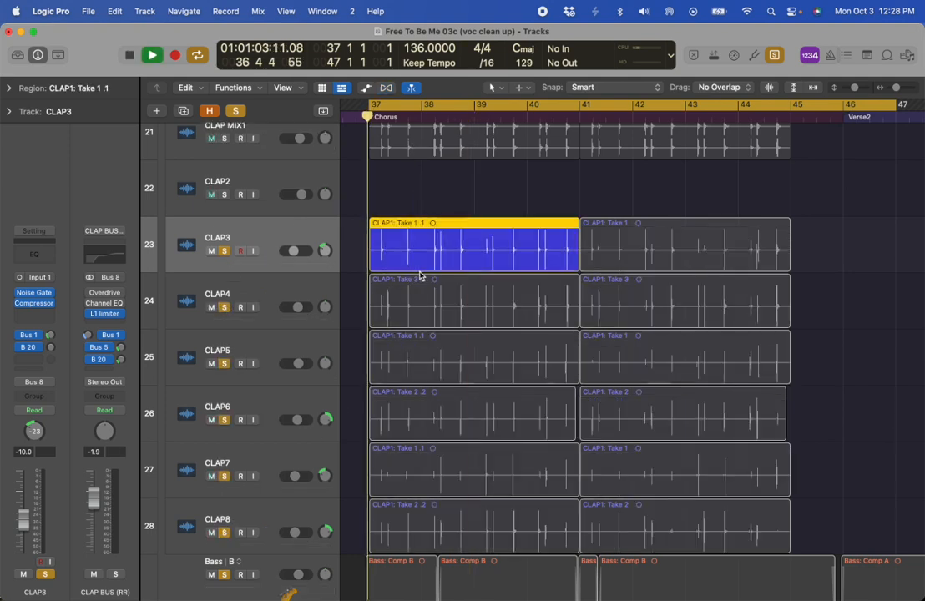
click(411, 303)
key(shift+space)
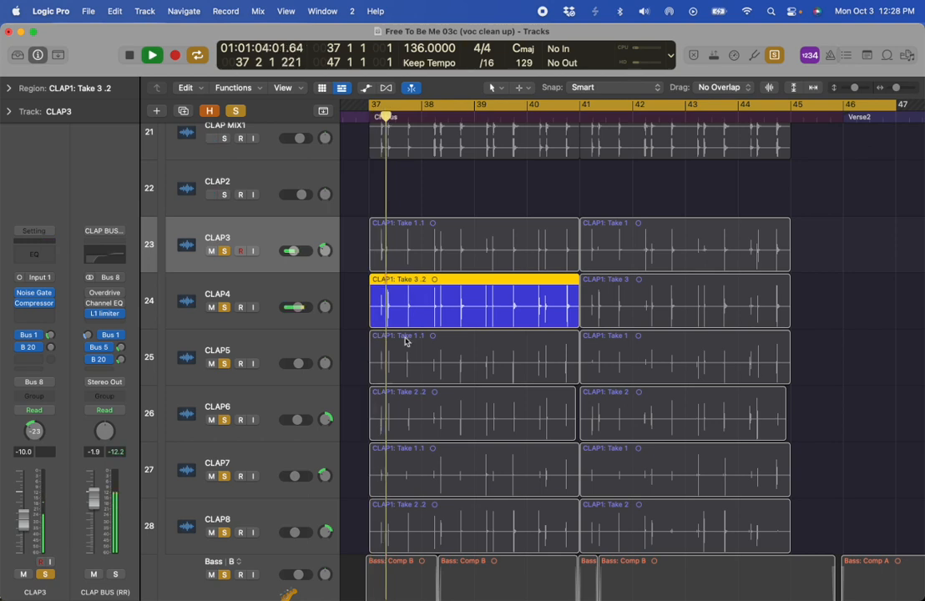
click(405, 353)
key(shift+space)
click(394, 530)
key(shift+space)
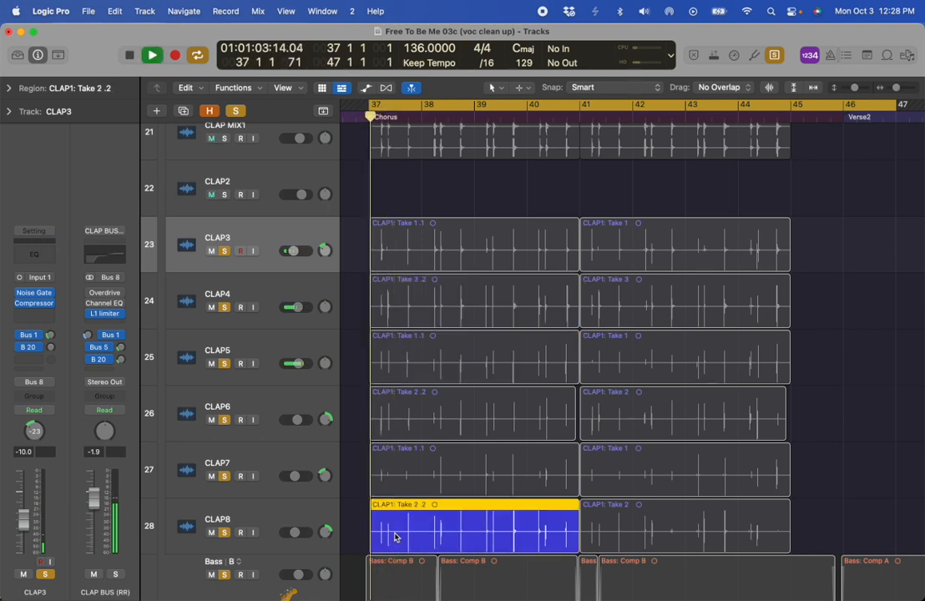
key(space)
- Select the first takes on CLAP3 through CLAP8 and play all six together from the chorus start
drag(430, 179, 454, 525)
key(super+Right)
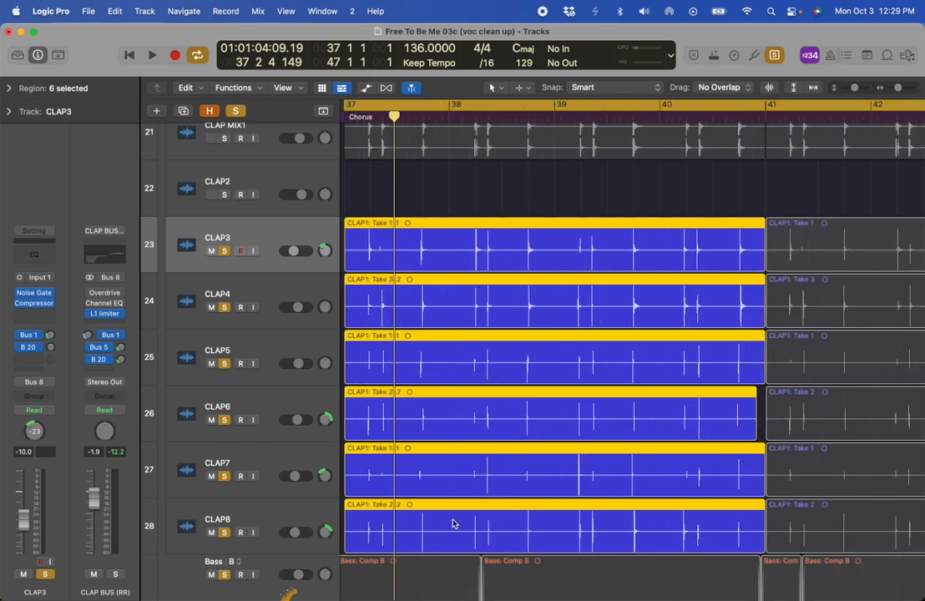
key(shift+space)
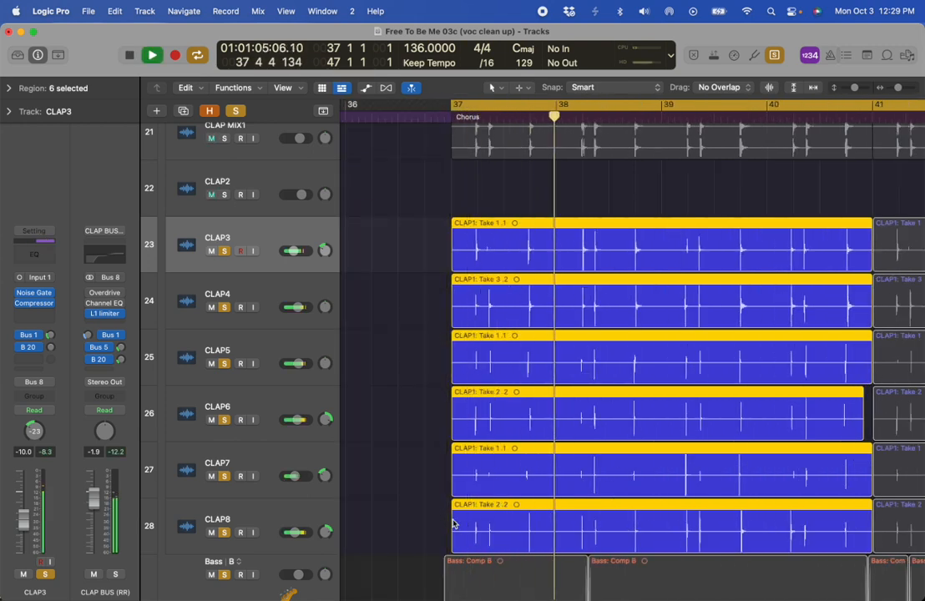
key(space)
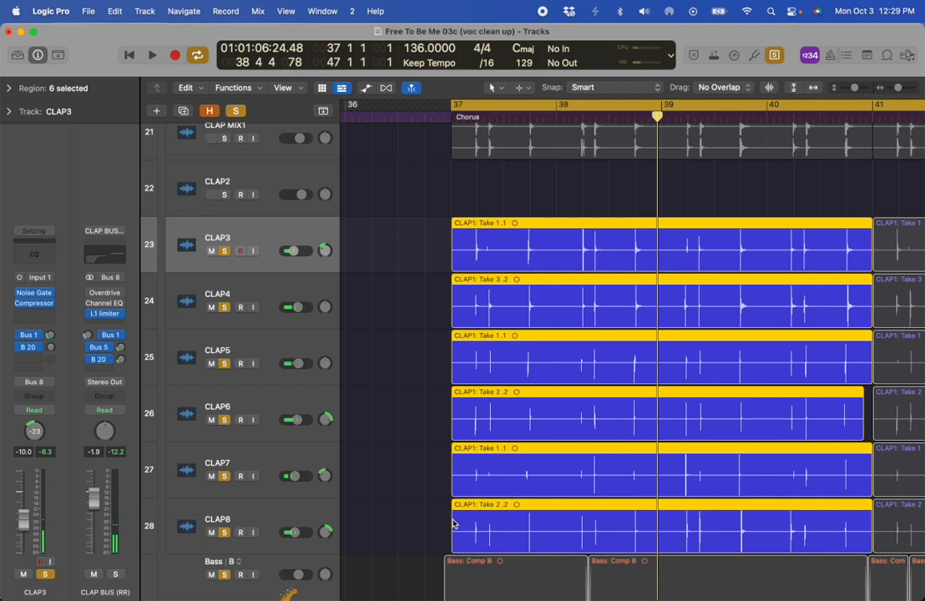
scroll(455, 501, up, 6)
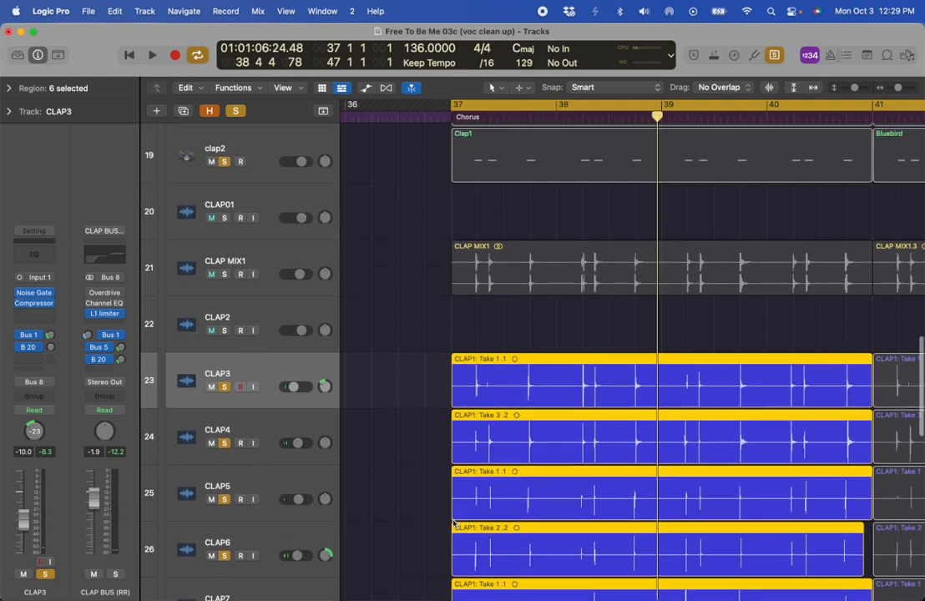
- Add the clap2 and Clap1 chorus regions to the selected recorded takes and play all eight together
shift+click(485, 243)
shift+click(489, 198)
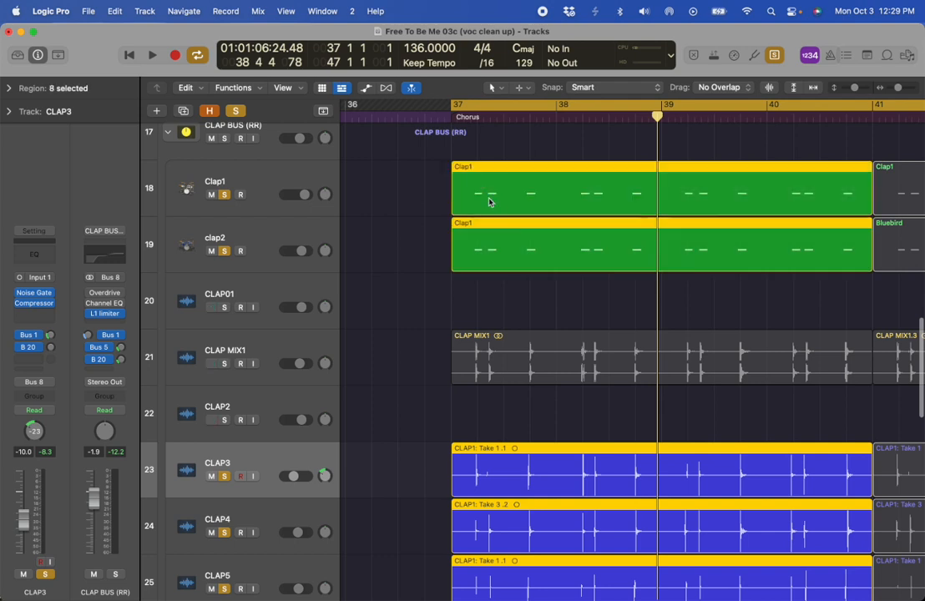
key(shift+space)
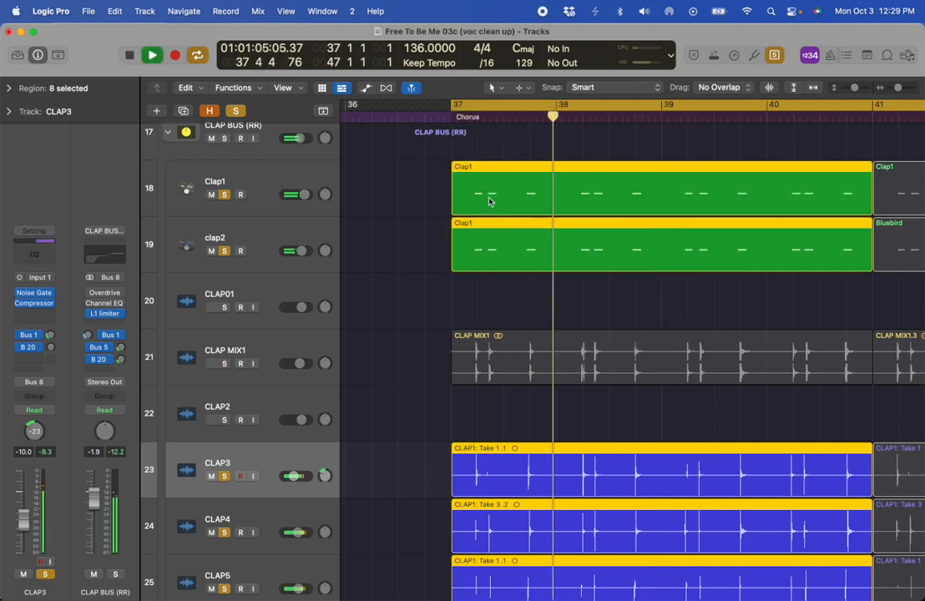
key(space)
- Select tracks CLAP3 through CLAP8 with only their first chorus takes, show Flex editing, and play the takes up close
scroll(490, 200, down, 8)
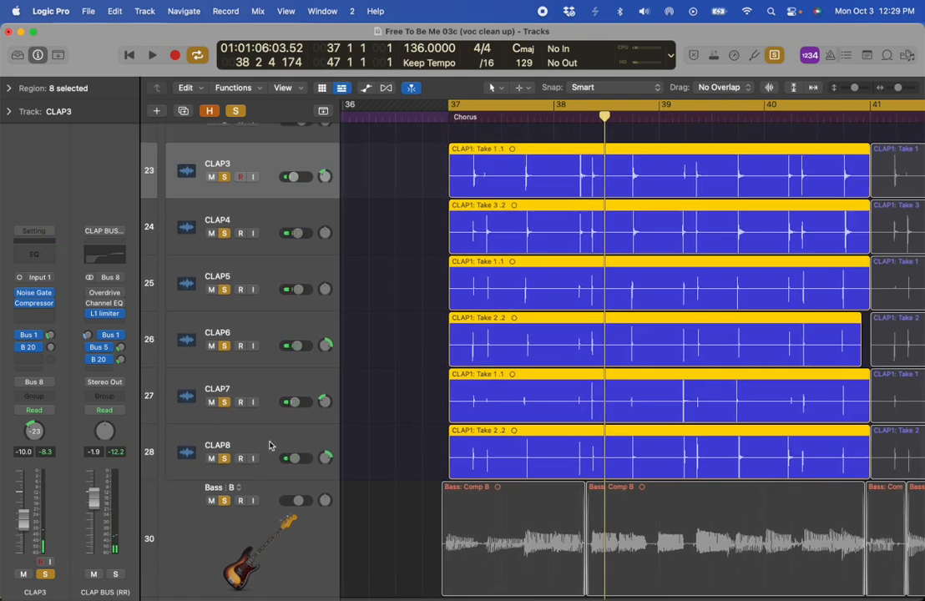
shift+click(270, 446)
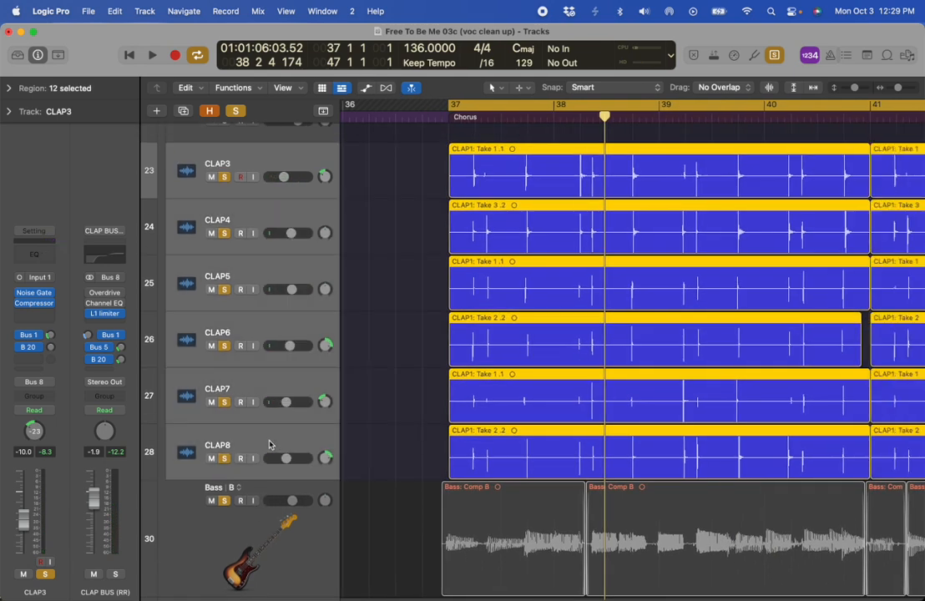
drag(423, 182, 511, 435)
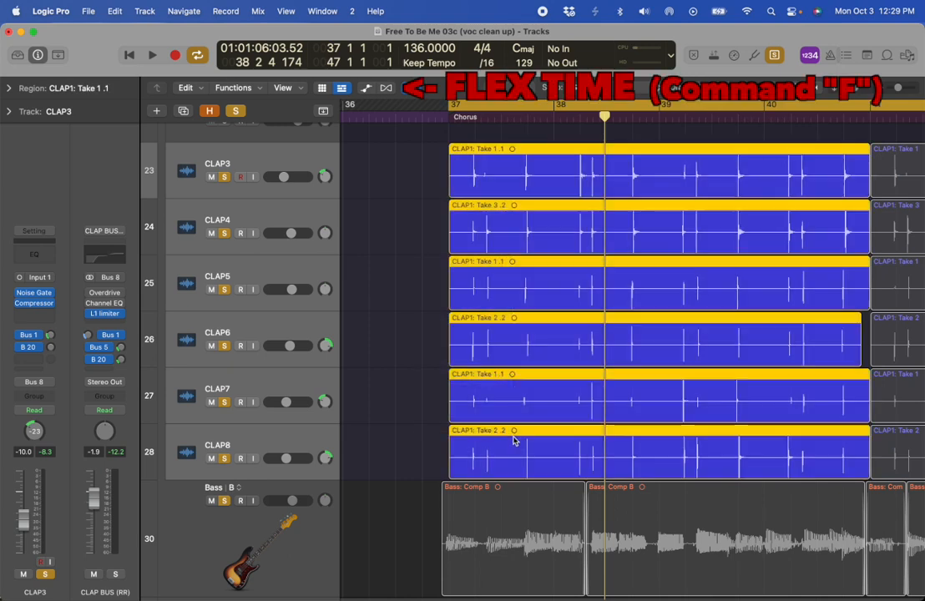
key(super+f)
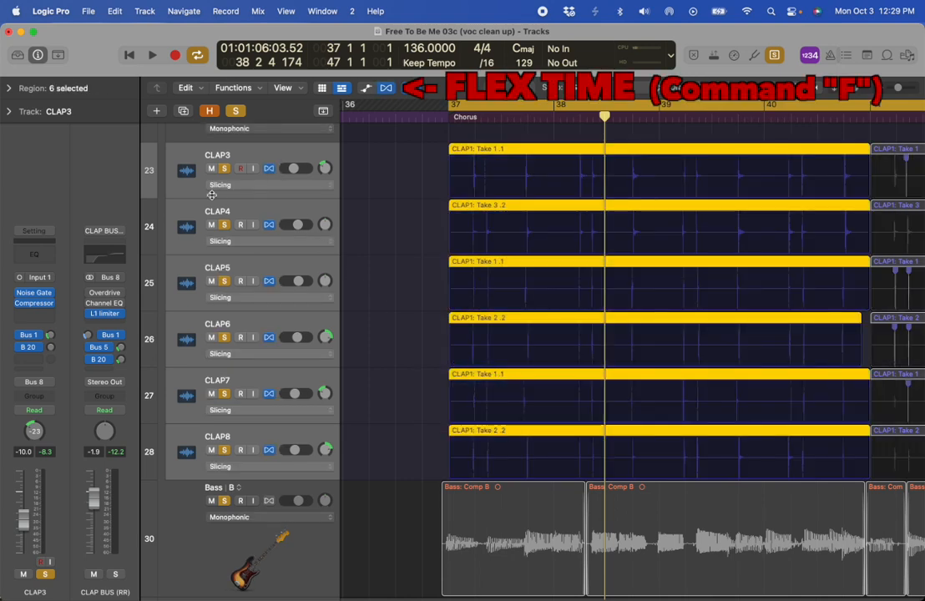
drag(420, 154, 619, 353)
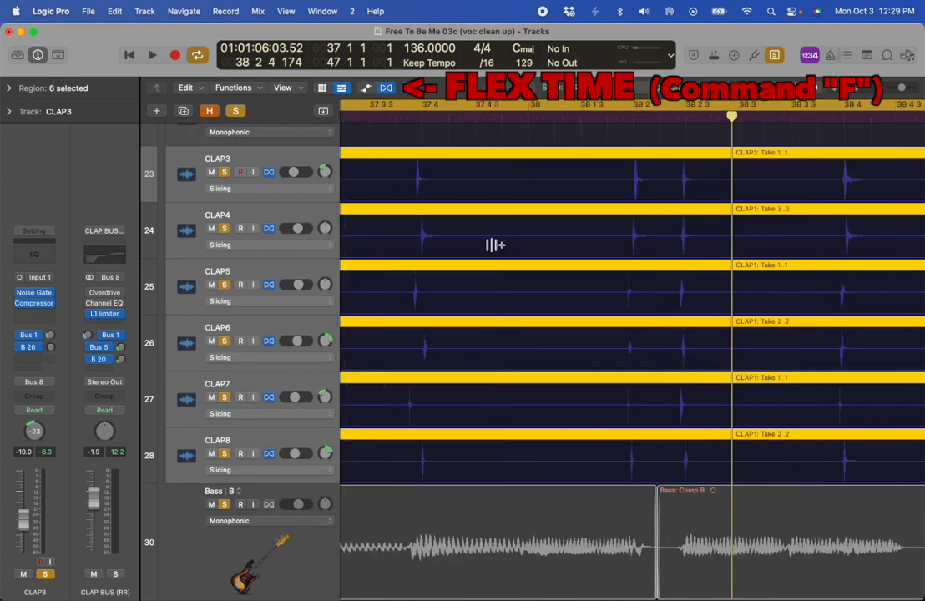
key(space)
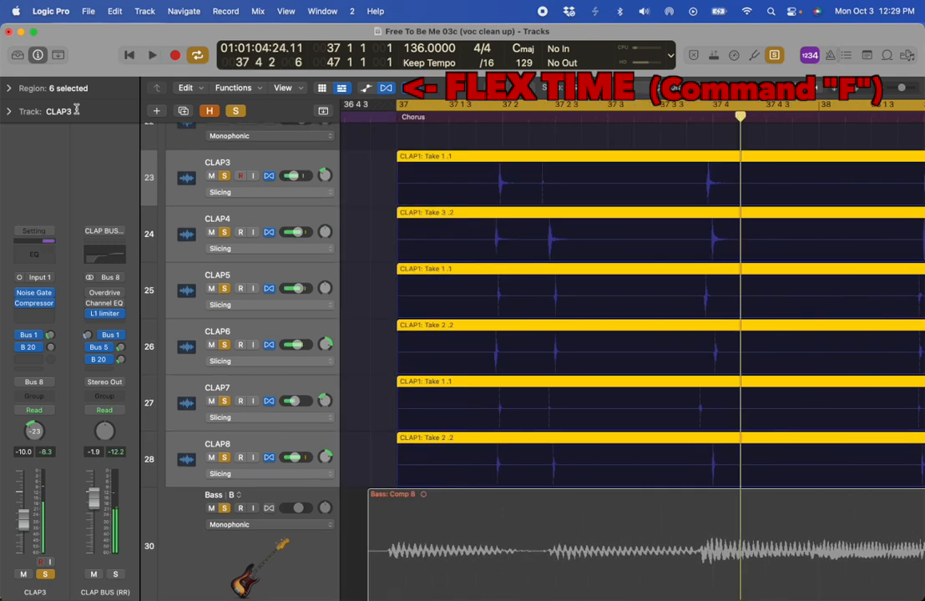
- Quantize the selected takes on CLAP3 through CLAP8 to 1/8 Note and play the chorus claps
click(9, 88)
click(109, 119)
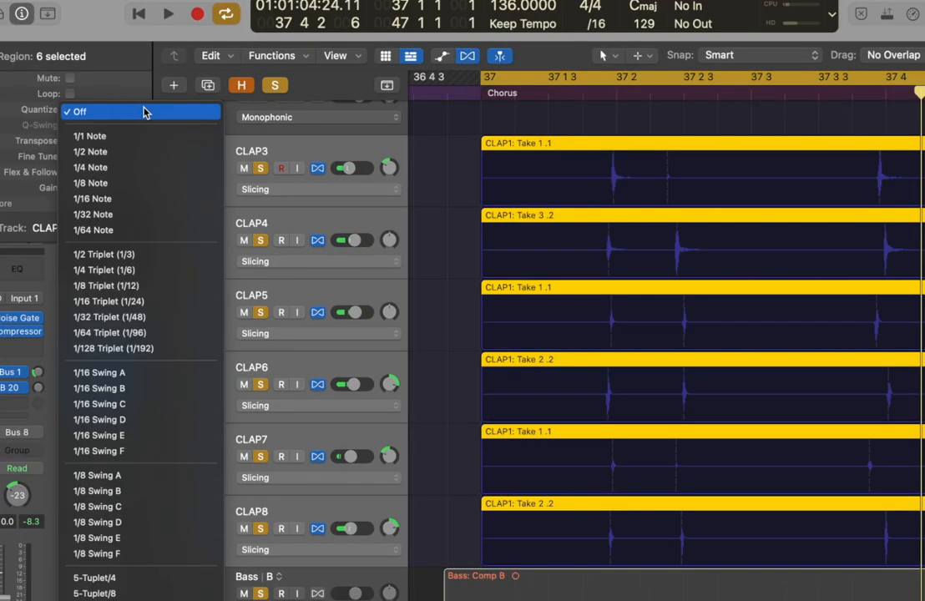
click(138, 183)
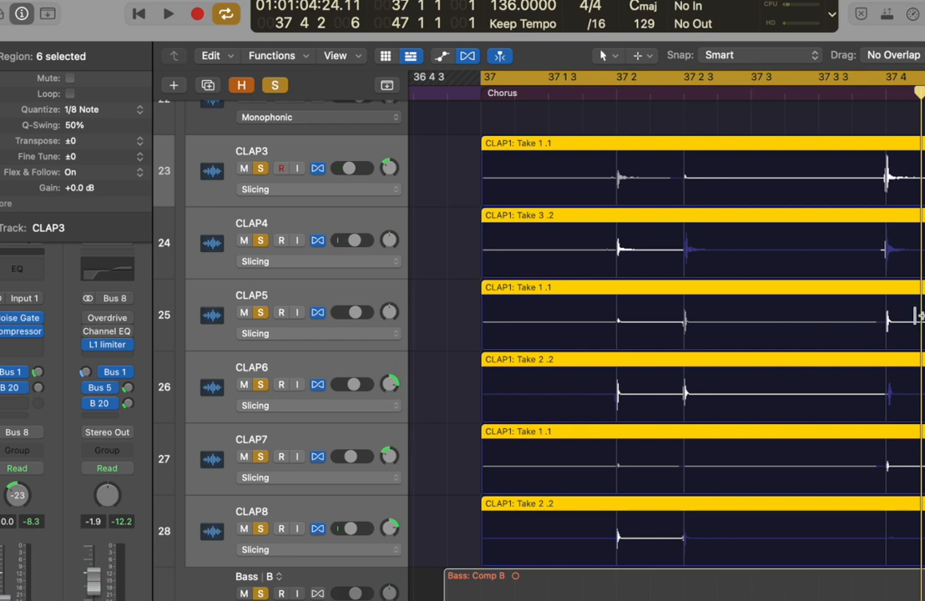
key(space)
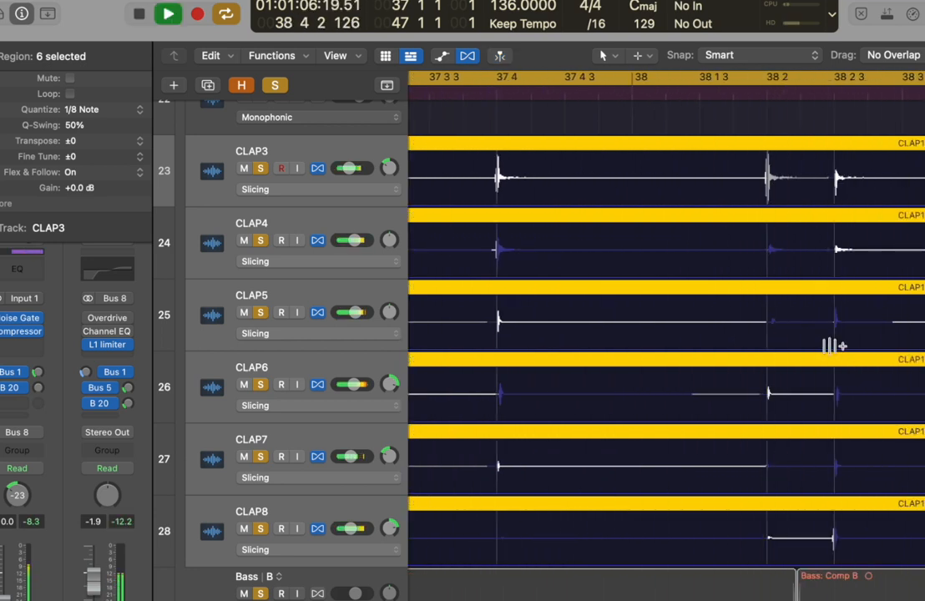
key(space)
- Undo the 1/8 Note quantization of the takes on CLAP3 through CLAP8
scroll(836, 346, right, 6)
key(super+z)
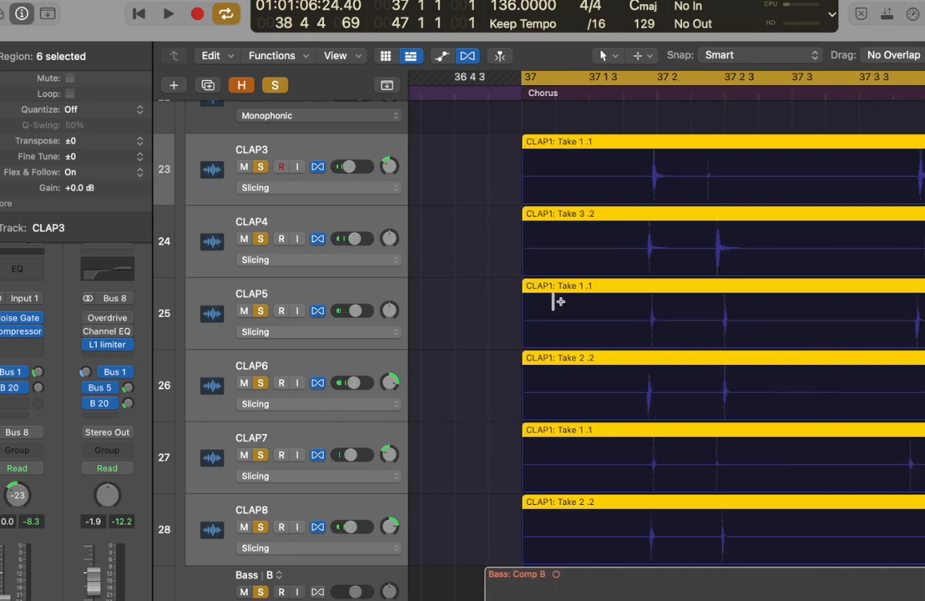
key(super+Left)
scroll(460, 187, right, 4)
scroll(460, 187, left, 4)
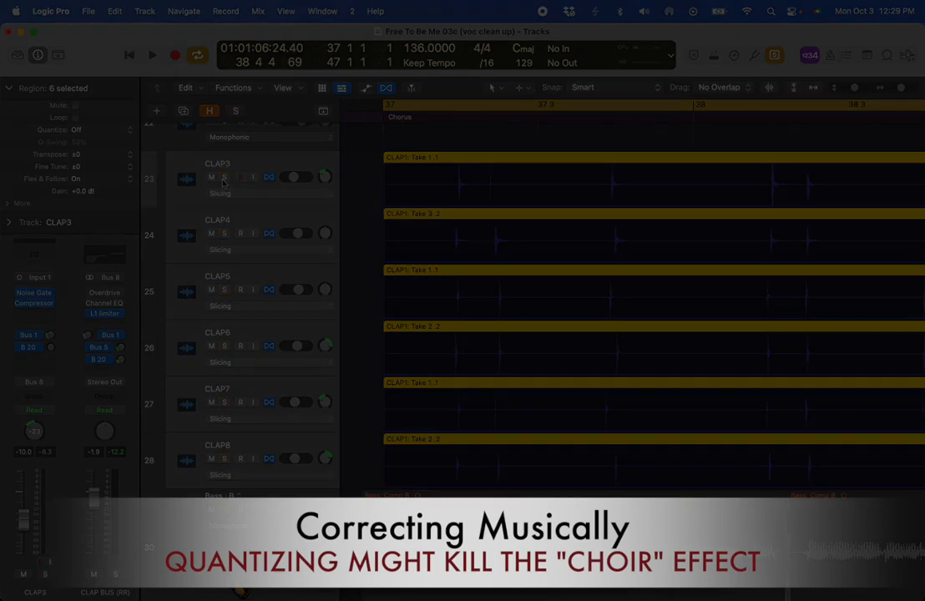
- Check the quantize settings of the Clap1 region's notes in the Piano Roll, and close the editor
scroll(345, 300, up, 5)
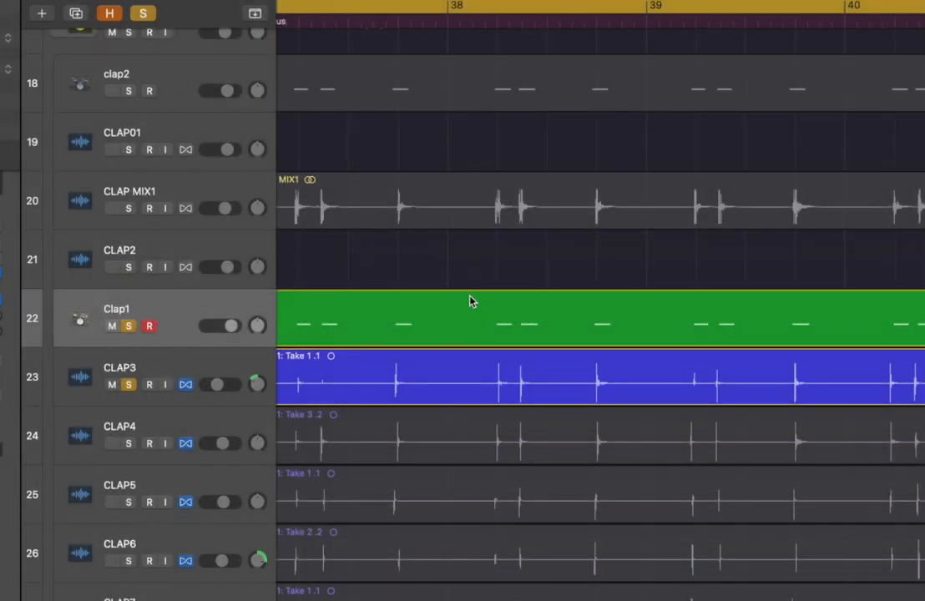
click(472, 343)
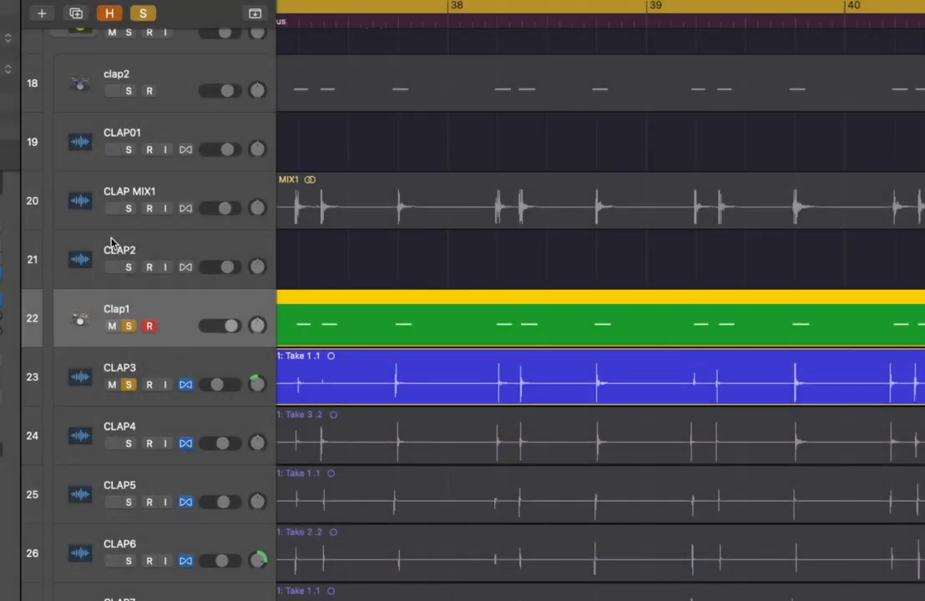
key(p)
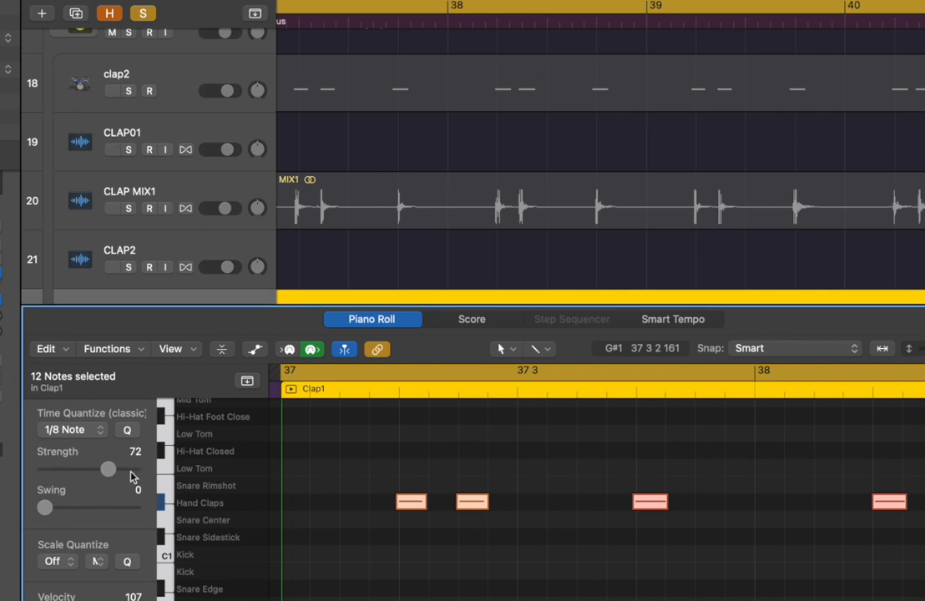
key(p)
scroll(343, 412, down, 3)
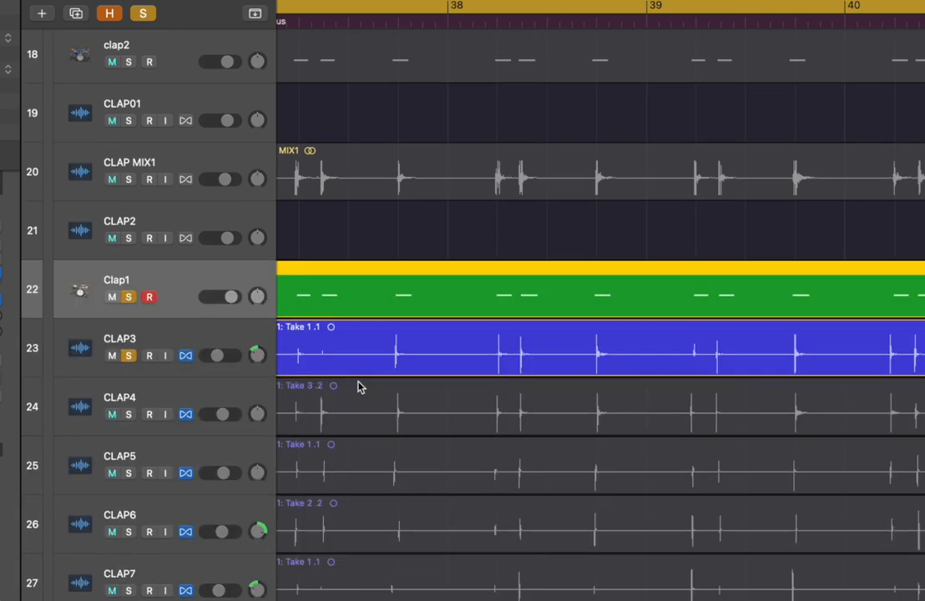
- Make a groove template from the Clap1 MIDI region in the chorus
click(212, 274)
scroll(340, 289, left, 9)
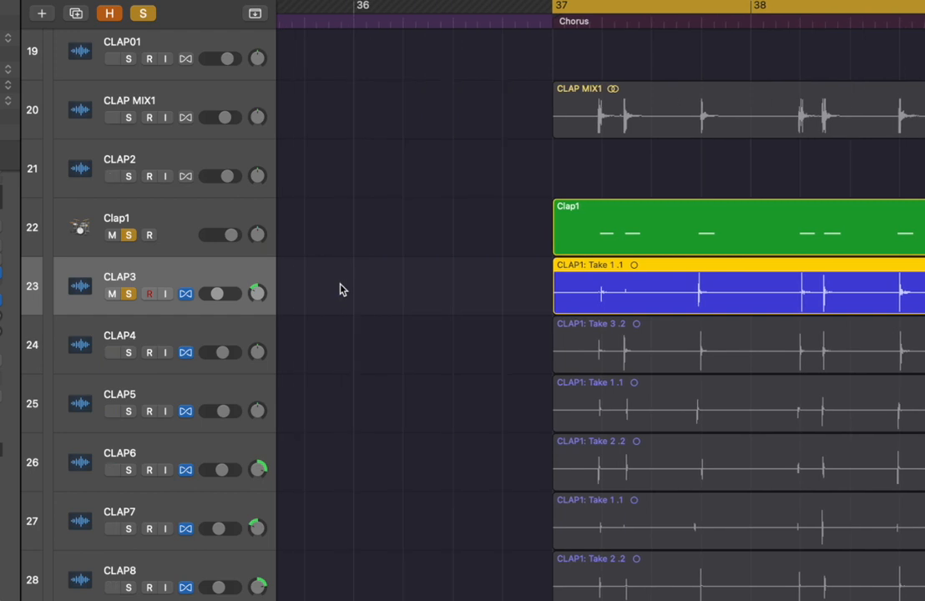
key(super+Left)
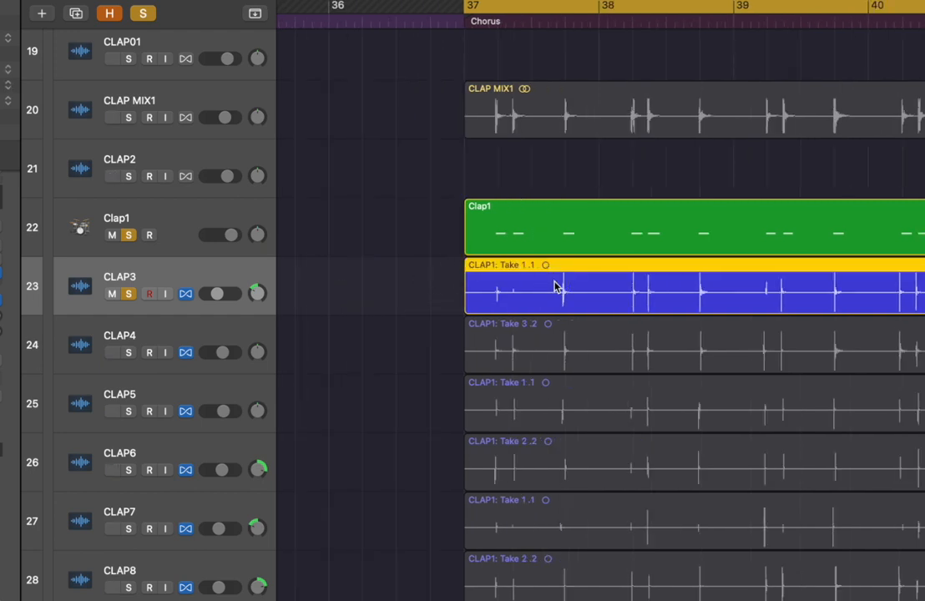
click(541, 218)
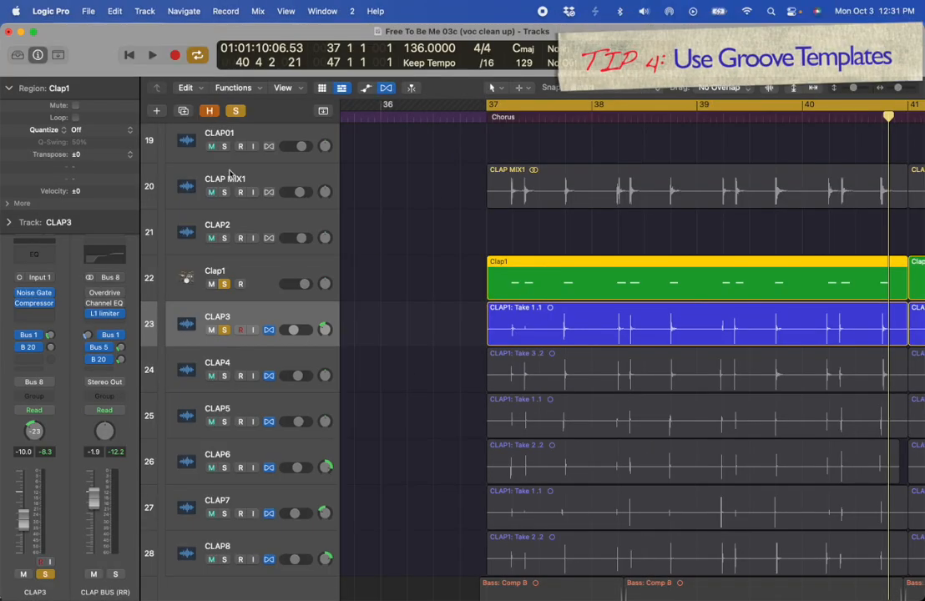
click(76, 131)
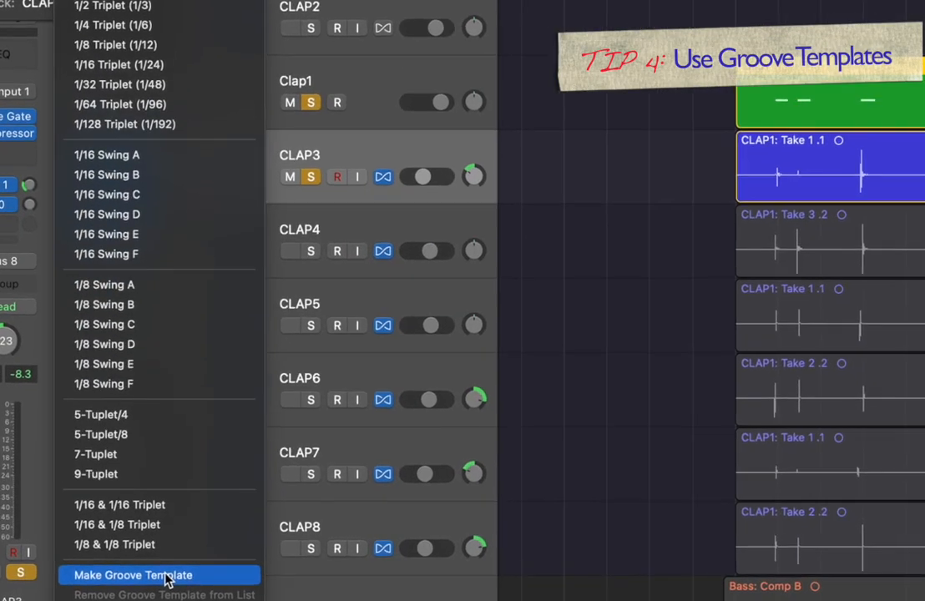
click(170, 578)
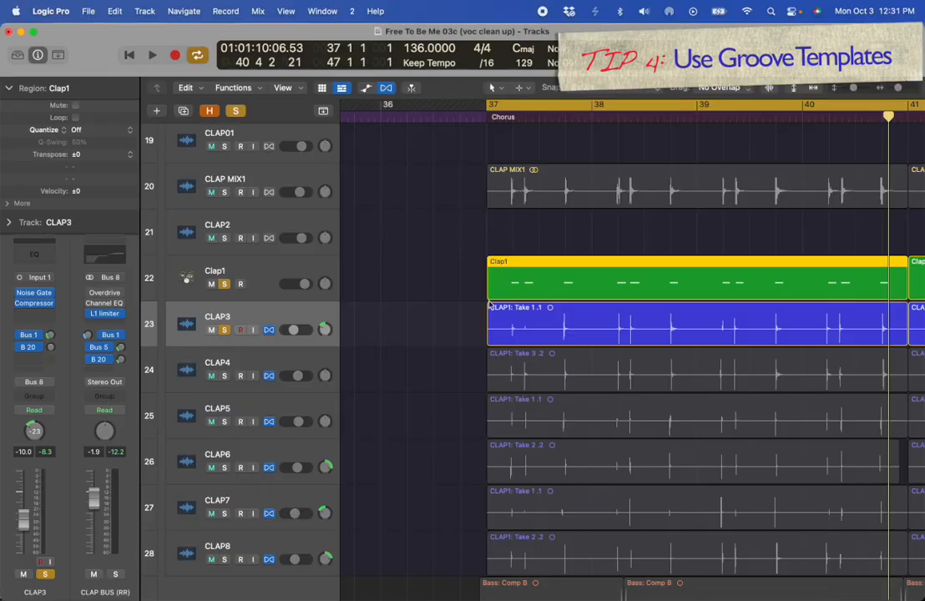
- Select the recorded takes on CLAP3 and quantize them to the Clap1 groove template
click(289, 310)
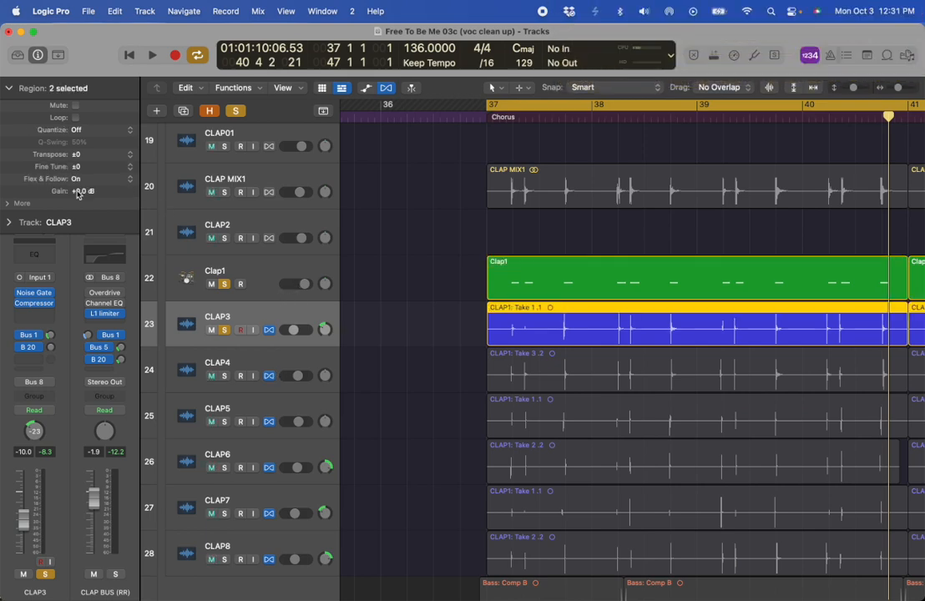
click(78, 130)
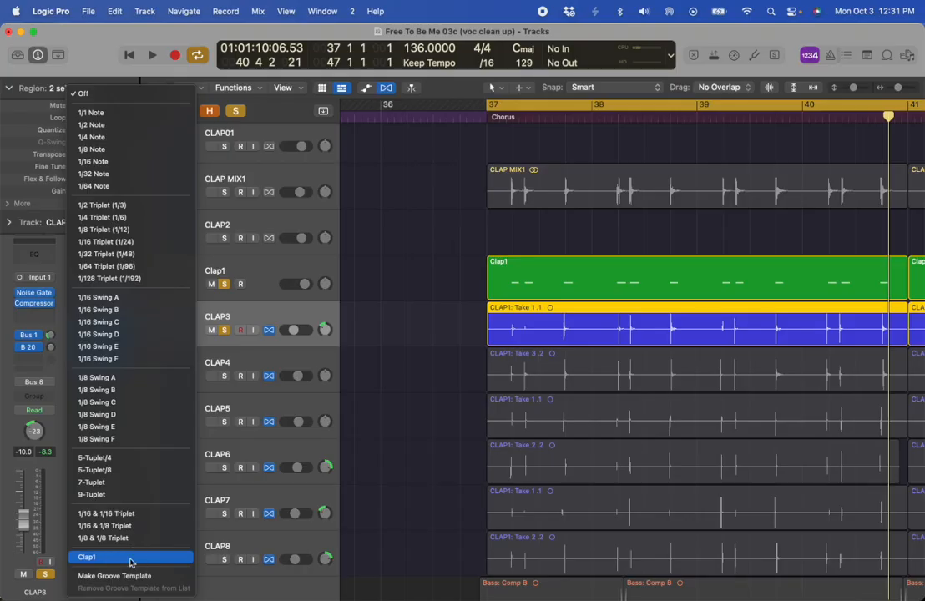
click(129, 558)
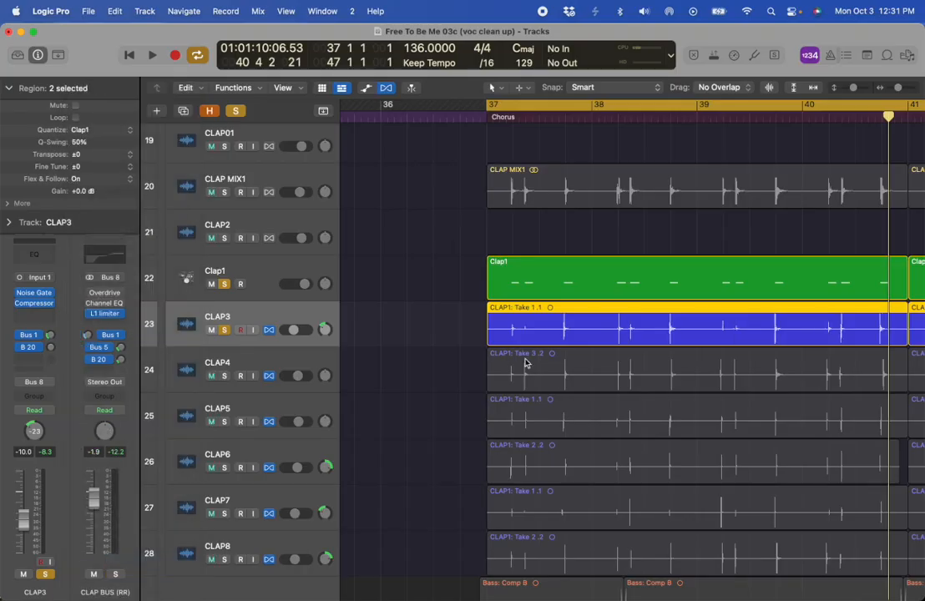
- Compare CLAP3's flex markers with the Clap1 notes at the chorus start and play both regions together
drag(473, 267, 619, 402)
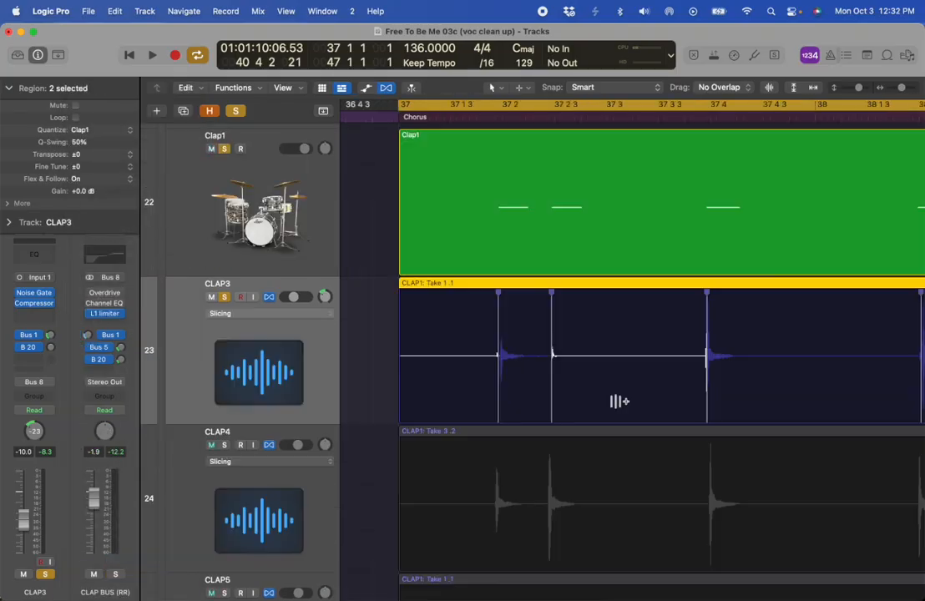
drag(381, 331, 505, 226)
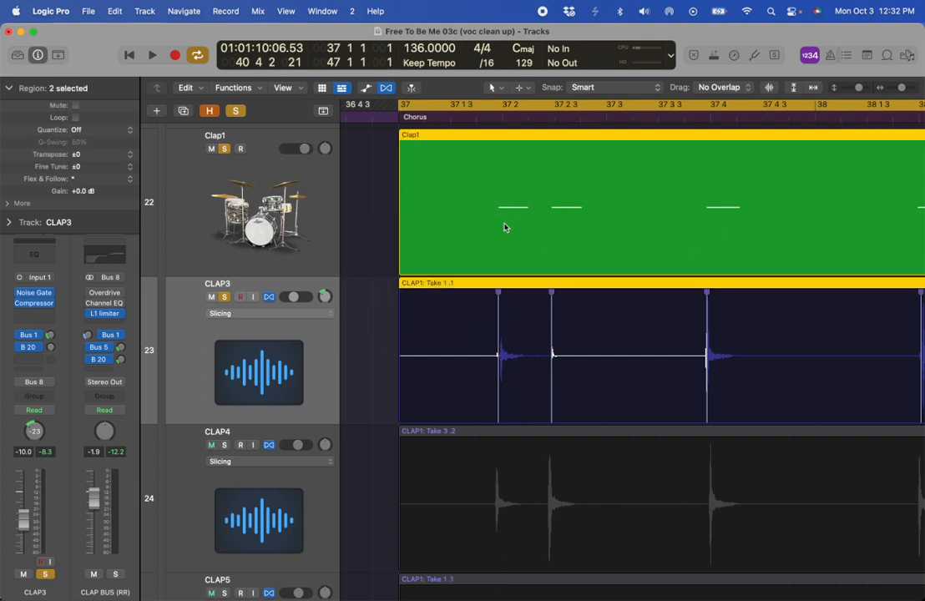
key(space)
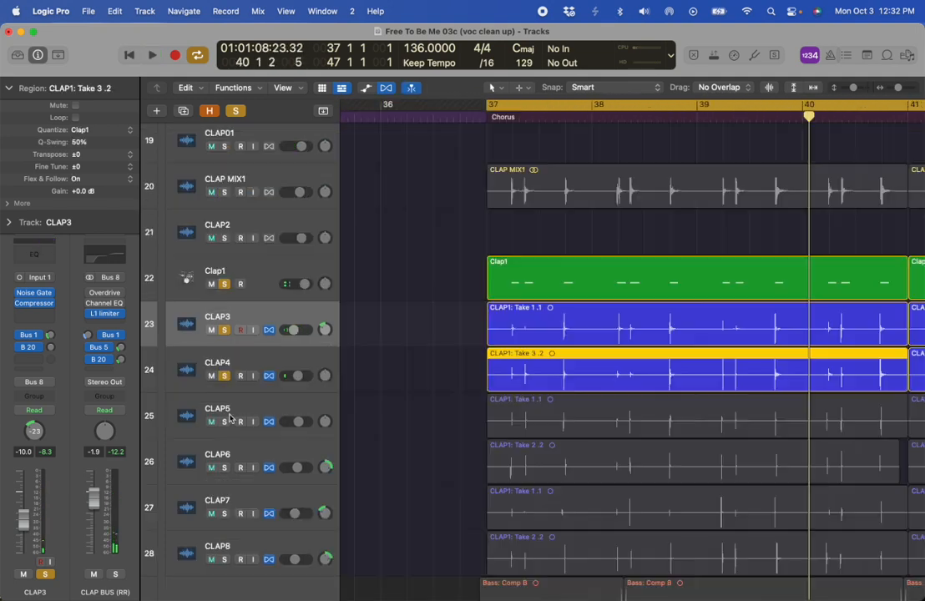
- Solo CLAP5, select its takes along with the Clap1 region, and play them from the first clap of the chorus
click(225, 422)
click(276, 409)
key(ctrl+s)
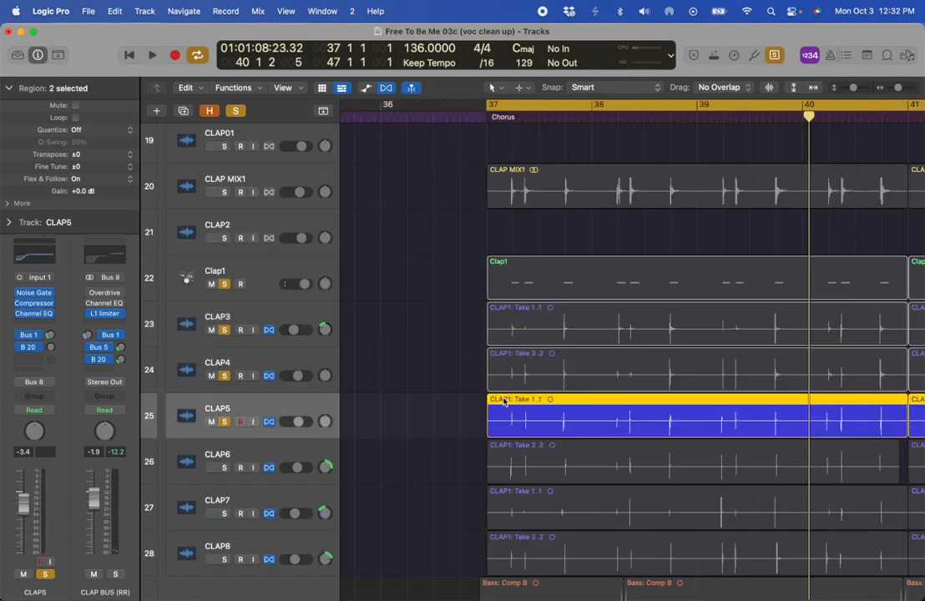
shift+click(513, 285)
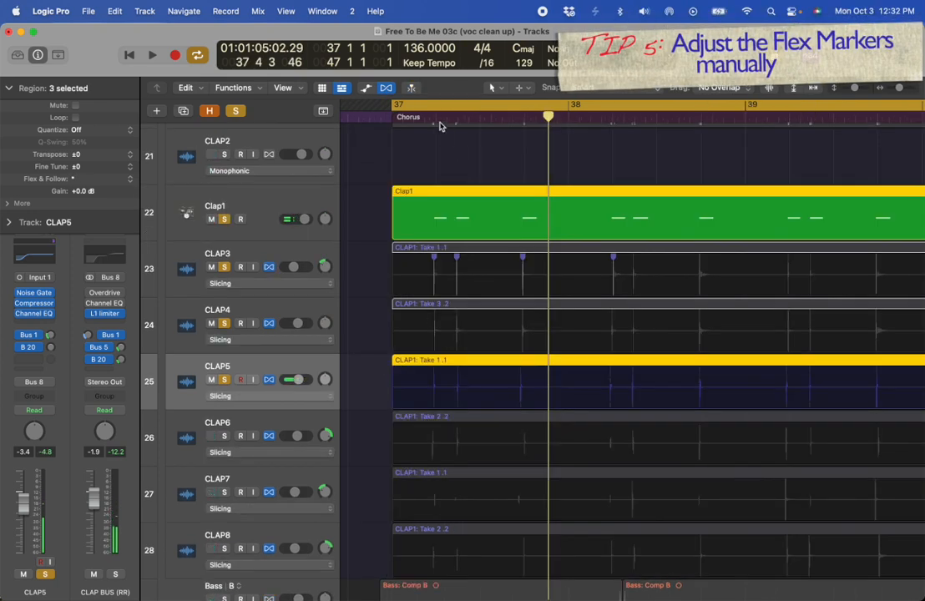
click(435, 117)
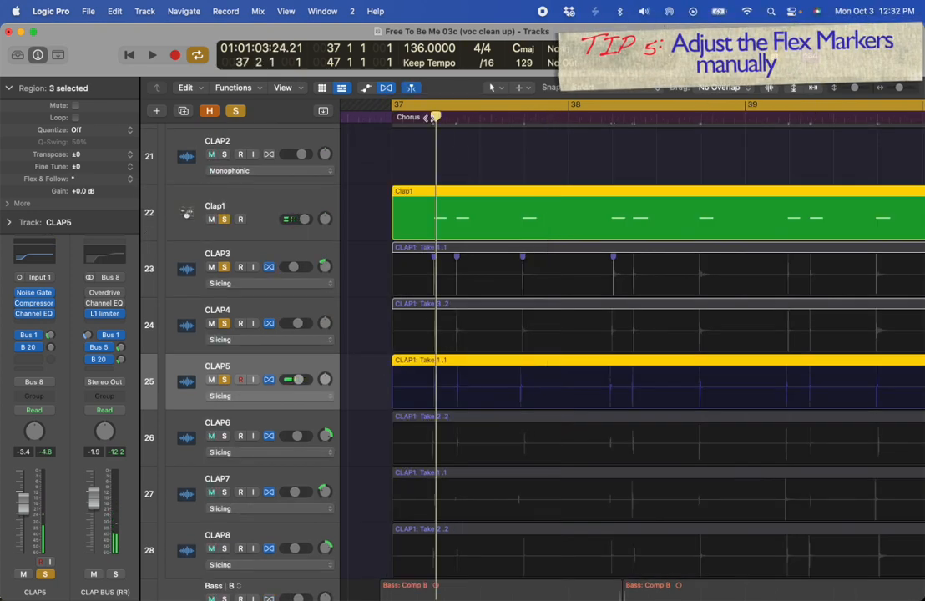
key(space)
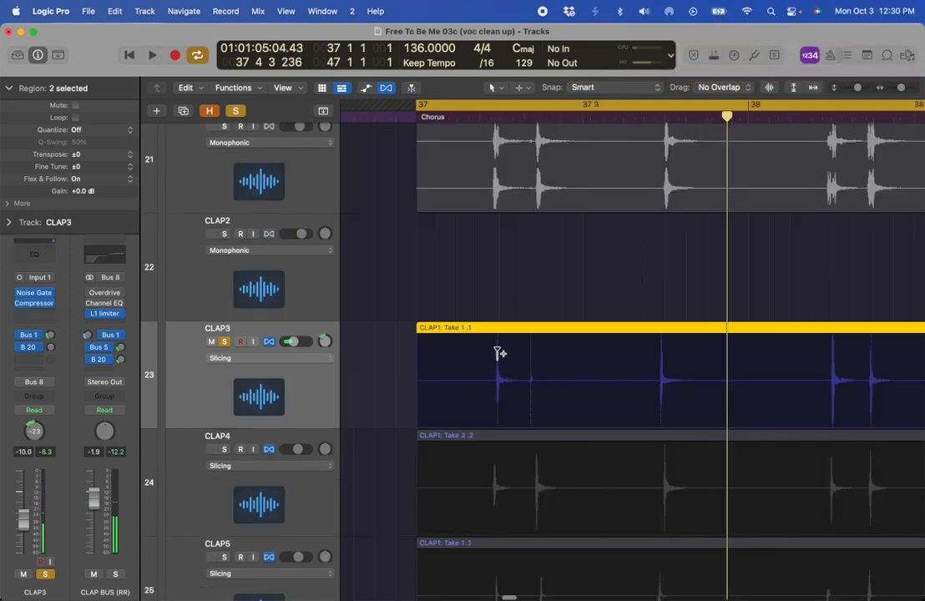
- Try moving CLAP3's first clap slightly later with a single flex marker, and undo the move
click(497, 352)
drag(497, 355, 503, 355)
key(space)
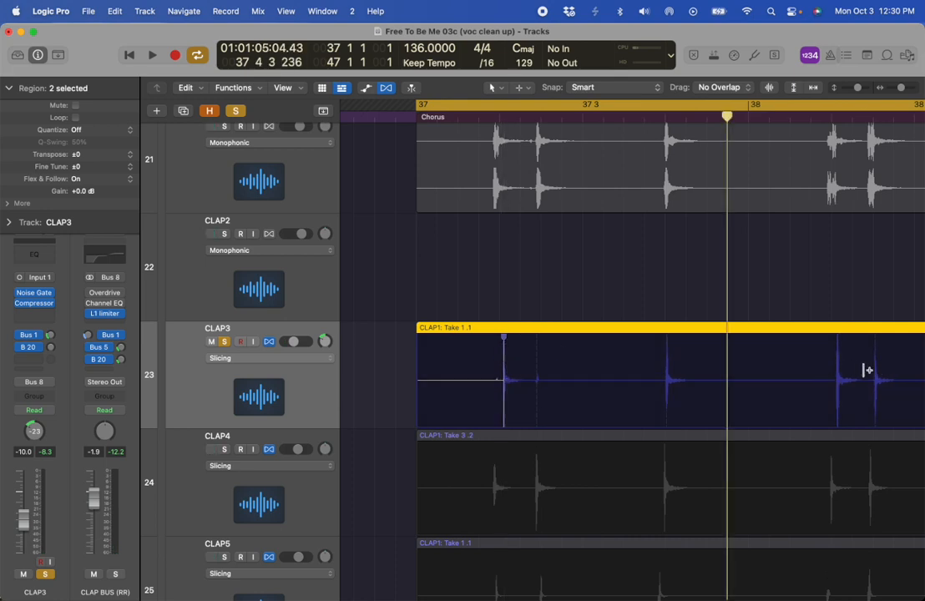
key(super+z)
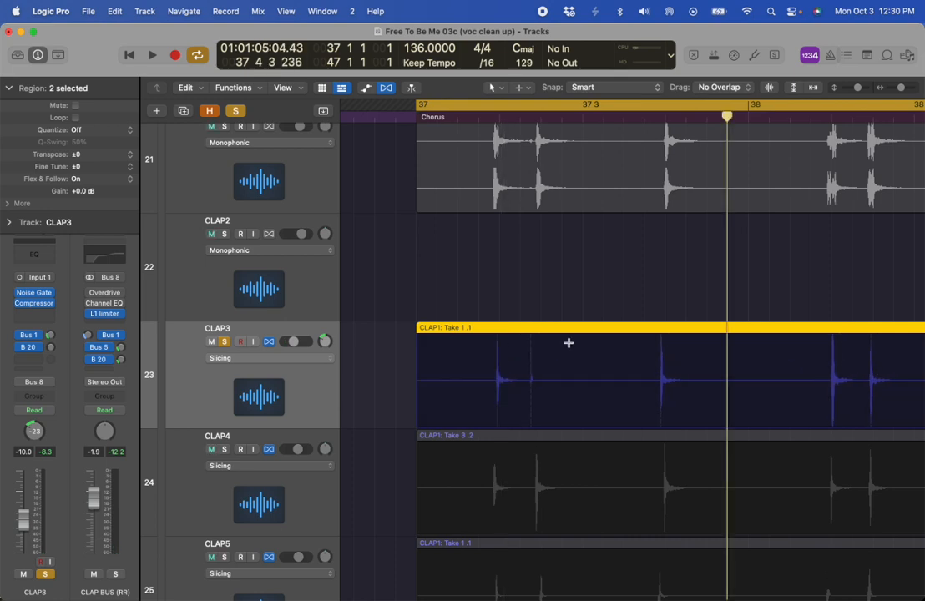
- Add flex markers at CLAP3's first clap and at the transients on both sides of it
click(497, 409)
click(497, 408)
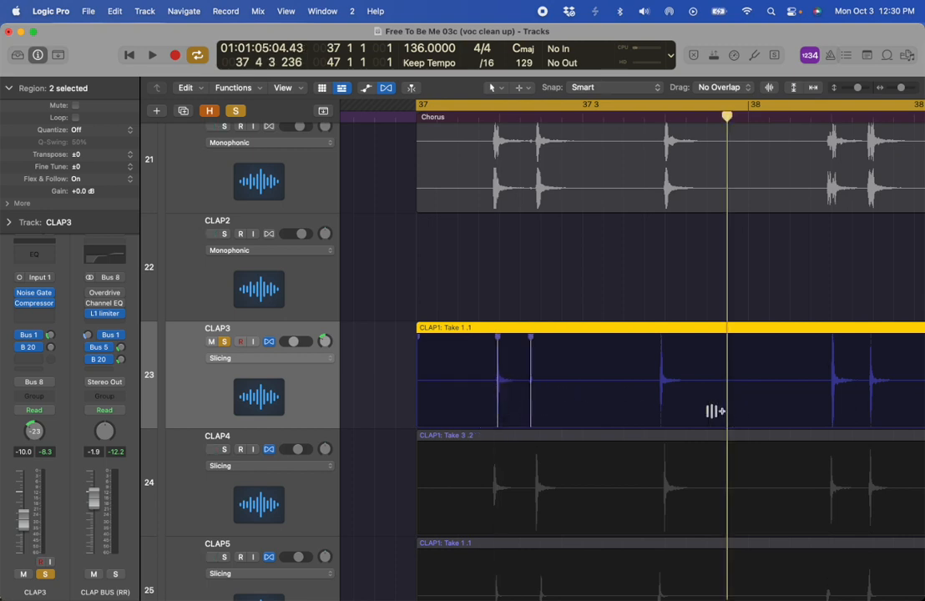
- Add a flex marker at CLAP3's third clap, near beat 4 of bar 37
click(664, 403)
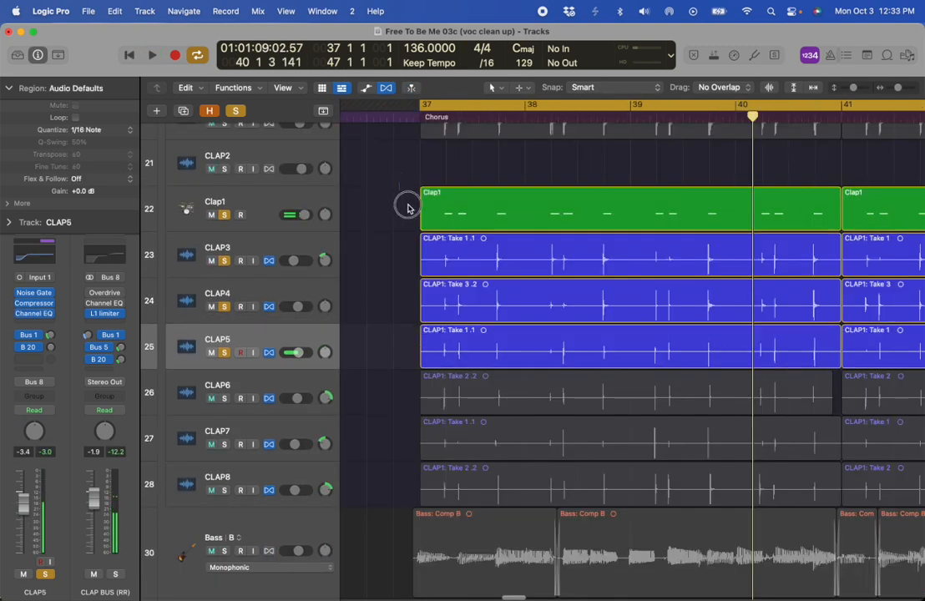
- Select the first chorus regions of Clap1, CLAP3, CLAP4 and CLAP5 and play them together
drag(408, 209, 551, 347)
key(space)
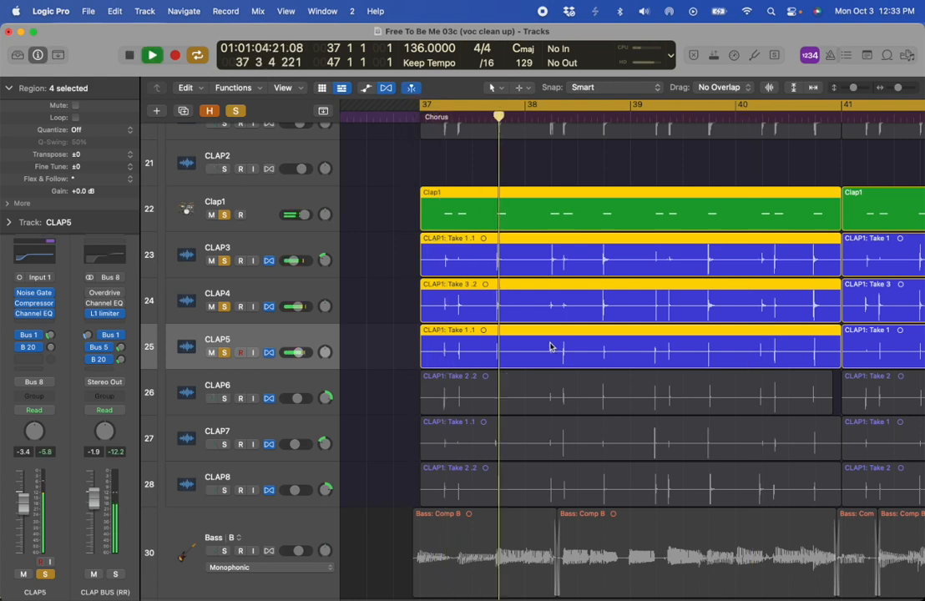
scroll(550, 347, right, 1)
scroll(550, 347, up, 1)
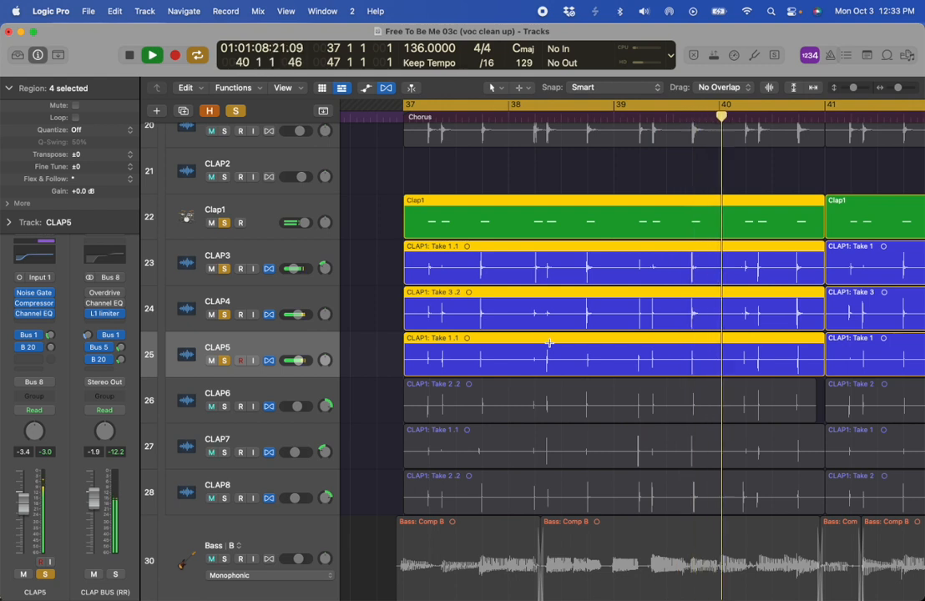
key(ctrl+s)
key(space)
- Solo CLAP6 through CLAP8 as well, and select the clap take regions in the chorus
drag(224, 406, 227, 489)
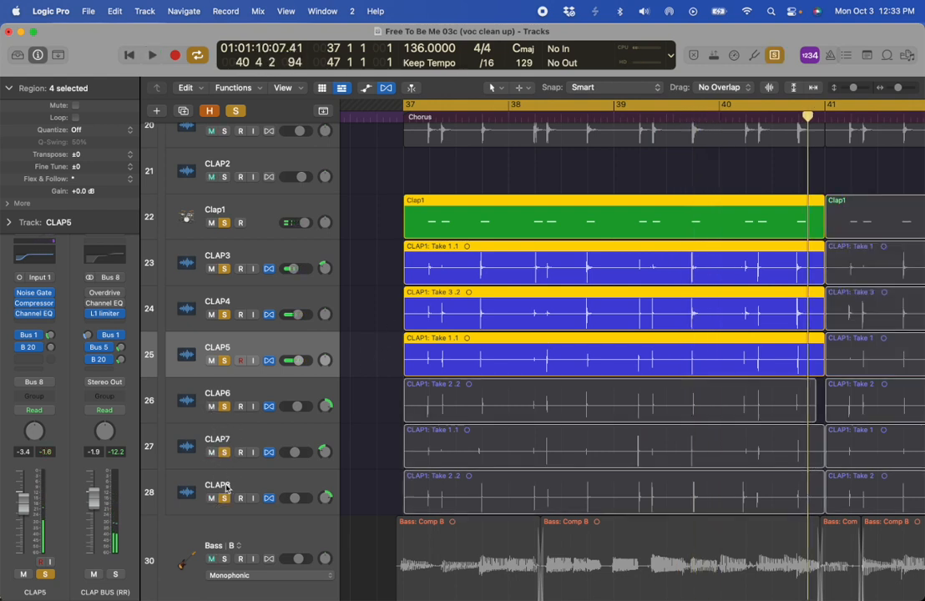
drag(393, 261, 541, 428)
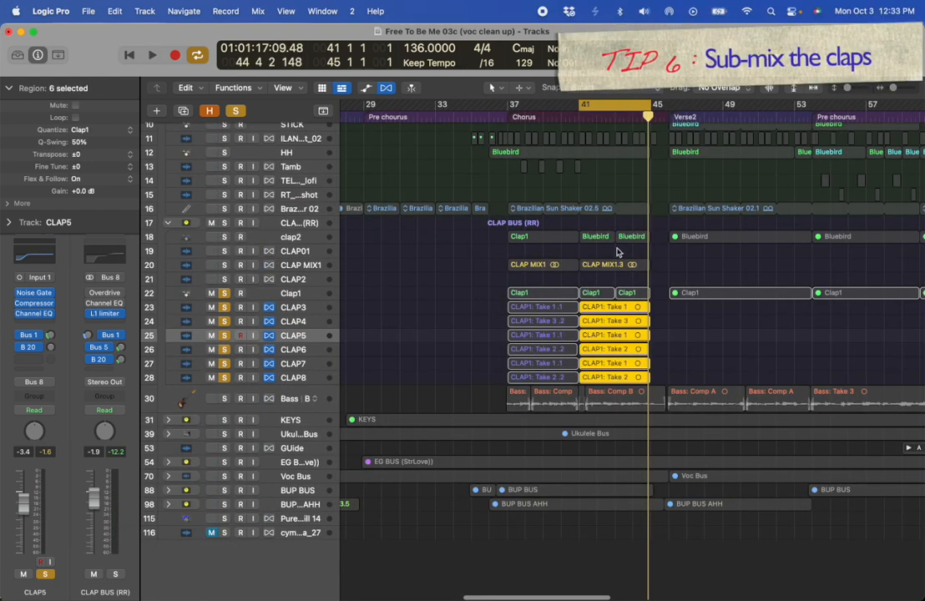
- Solo CLAP MIX1 instead of Clap1 and CLAP3 through CLAP8, and focus on its CLAP MIX1.3 region
click(606, 265)
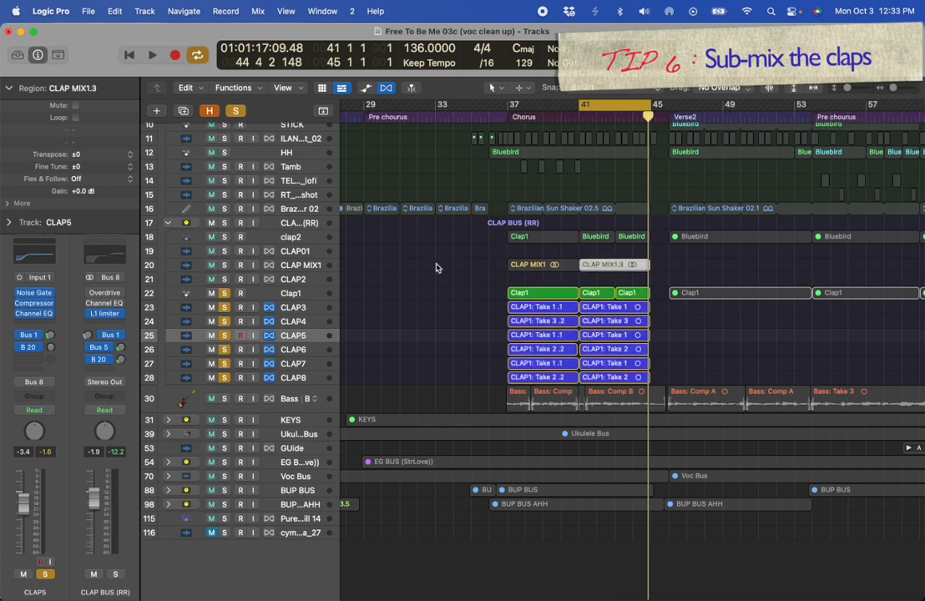
click(226, 266)
drag(227, 295, 227, 378)
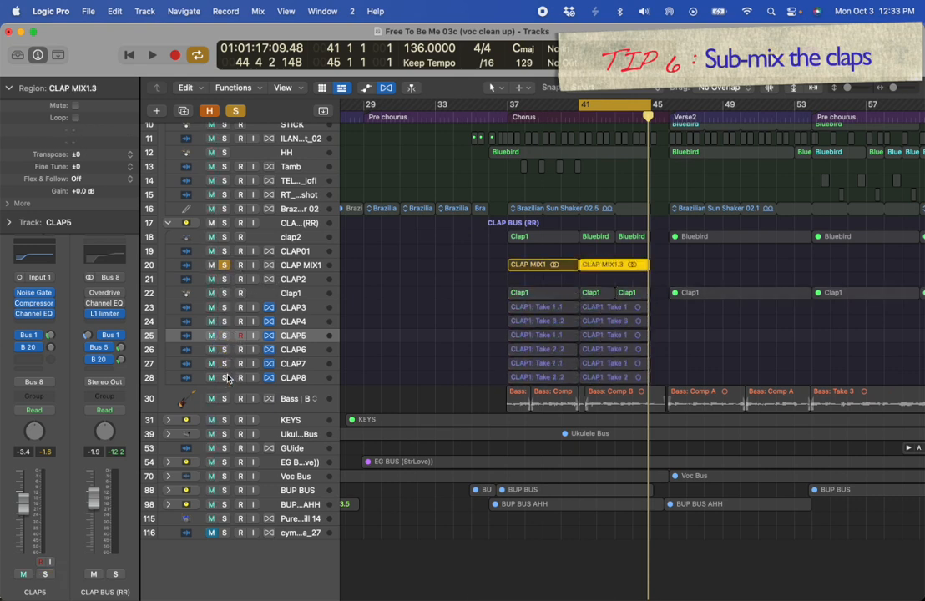
click(302, 265)
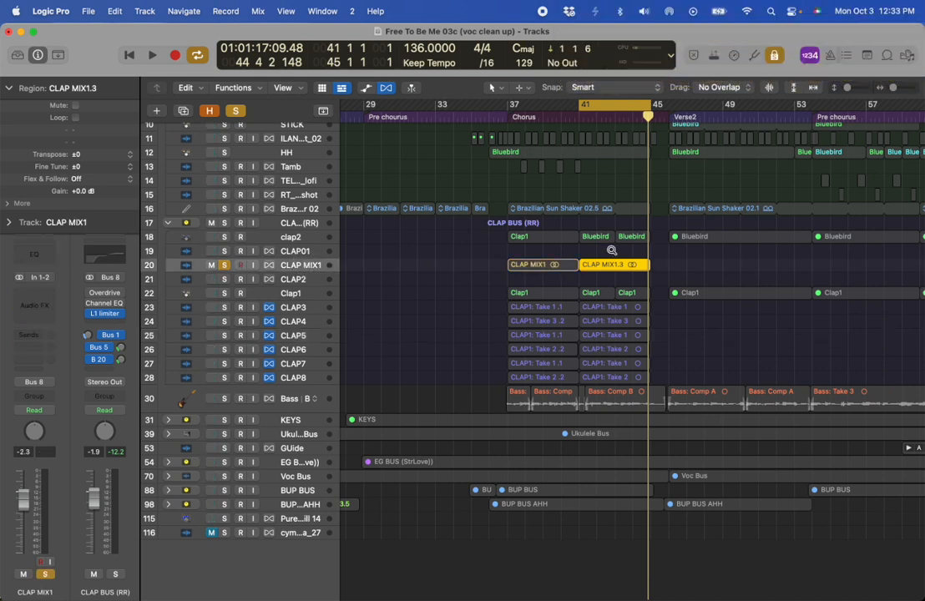
drag(557, 245, 699, 396)
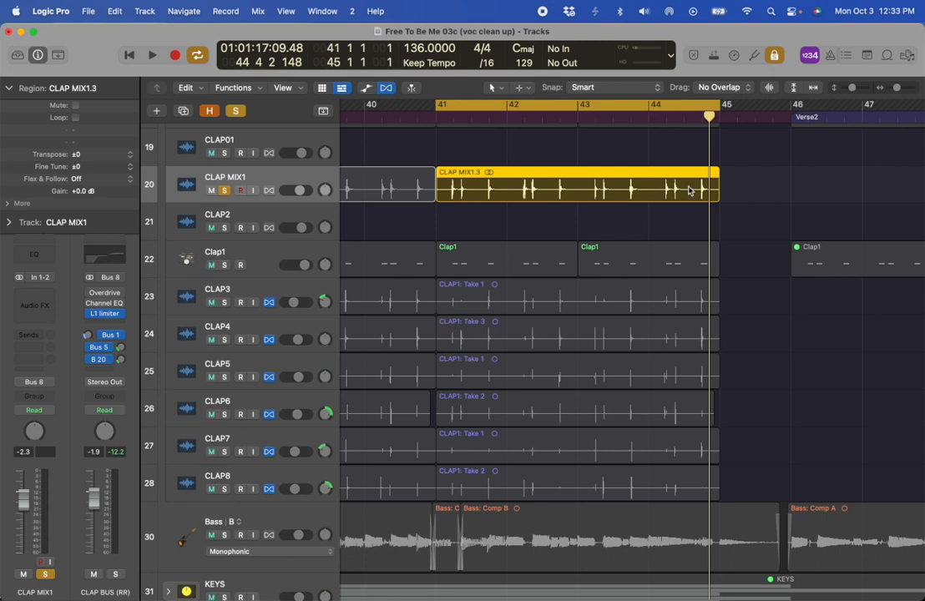
- Select the six clap takes between bars 41 and 45 and solo tracks CLAP3 through CLAP8
drag(707, 316, 522, 486)
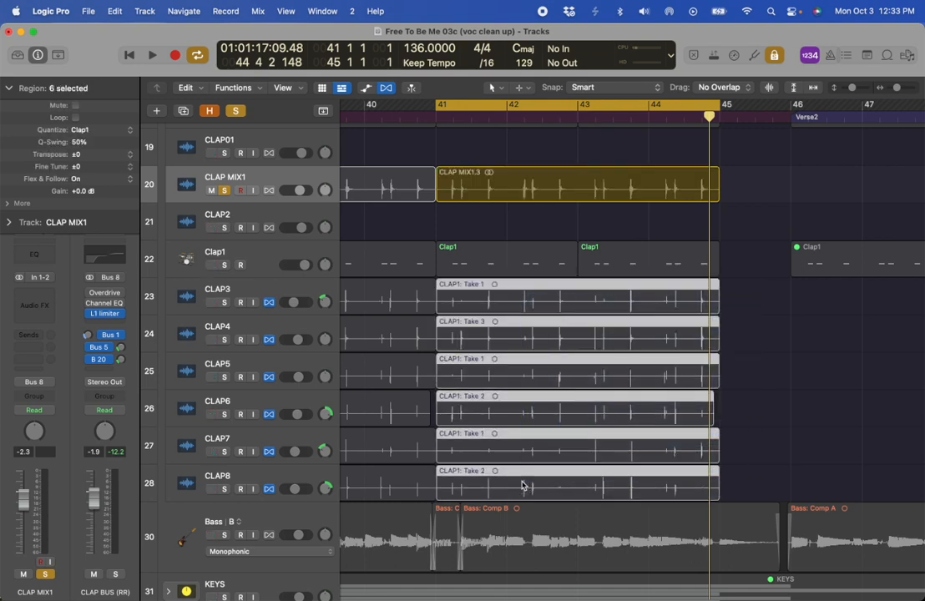
click(224, 303)
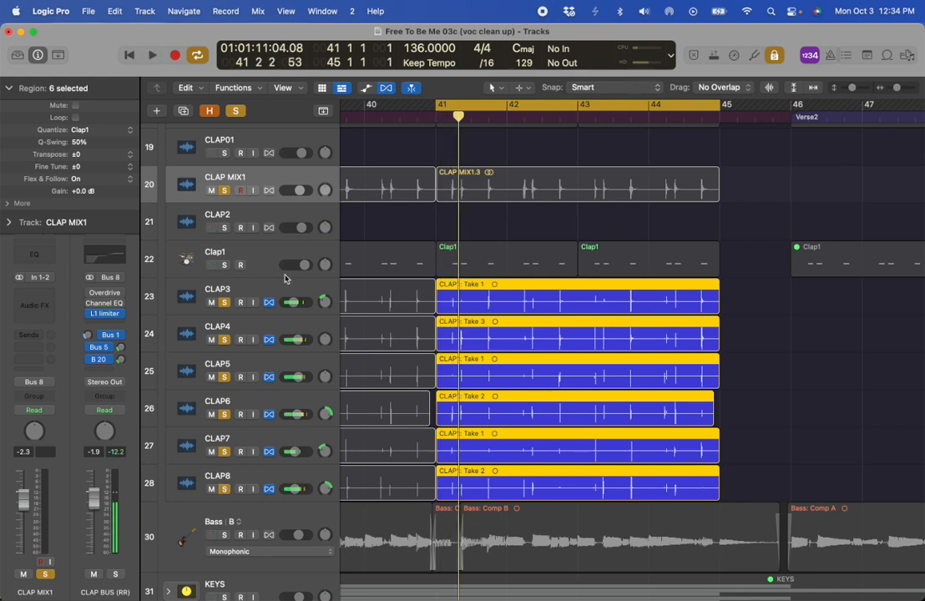
- Select the CLAP BUS (RR) track to check its effects chain while playing the soloed claps
scroll(277, 170, up, 4)
click(227, 213)
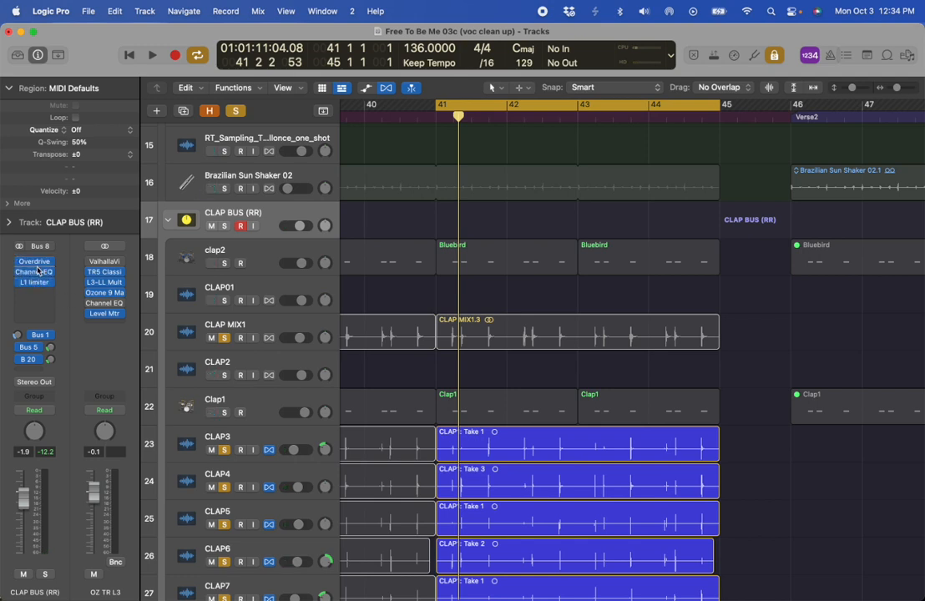
key(space)
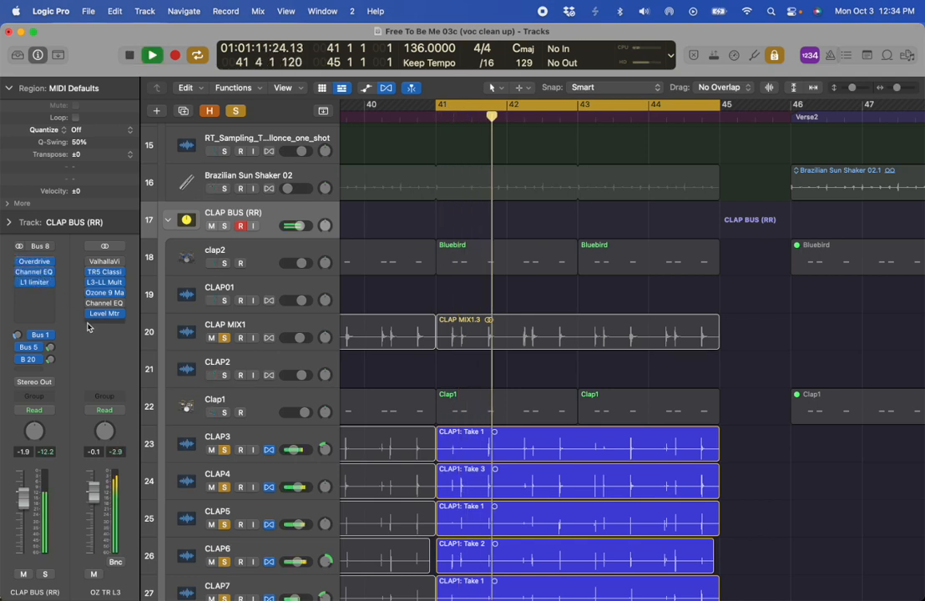
key(space)
- Bounce bars 41 to 45 of the soloed claps to a 24-bit PCM Wave file named CLAP MIX rev, added to the project
scroll(209, 349, down, 4)
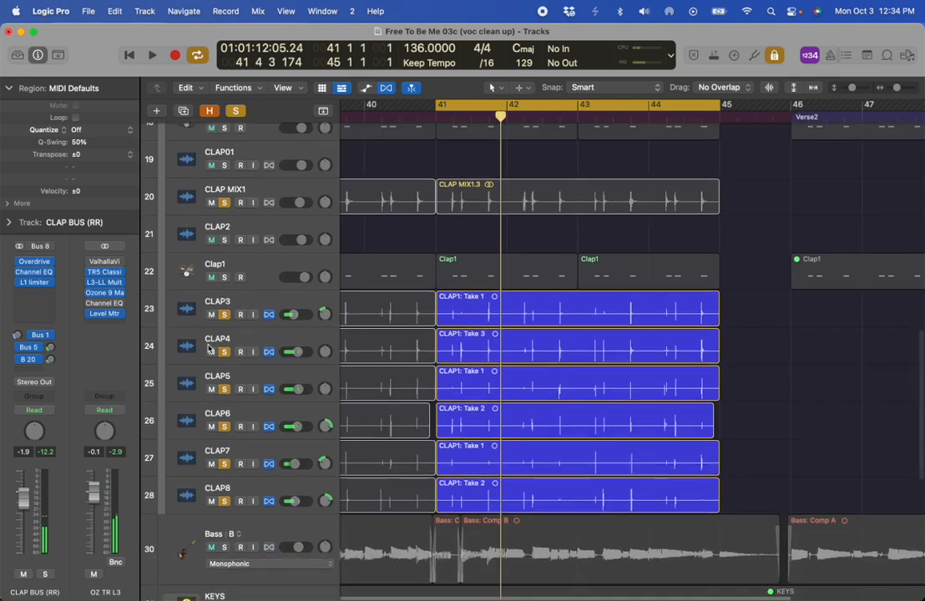
key(super+b)
click(282, 167)
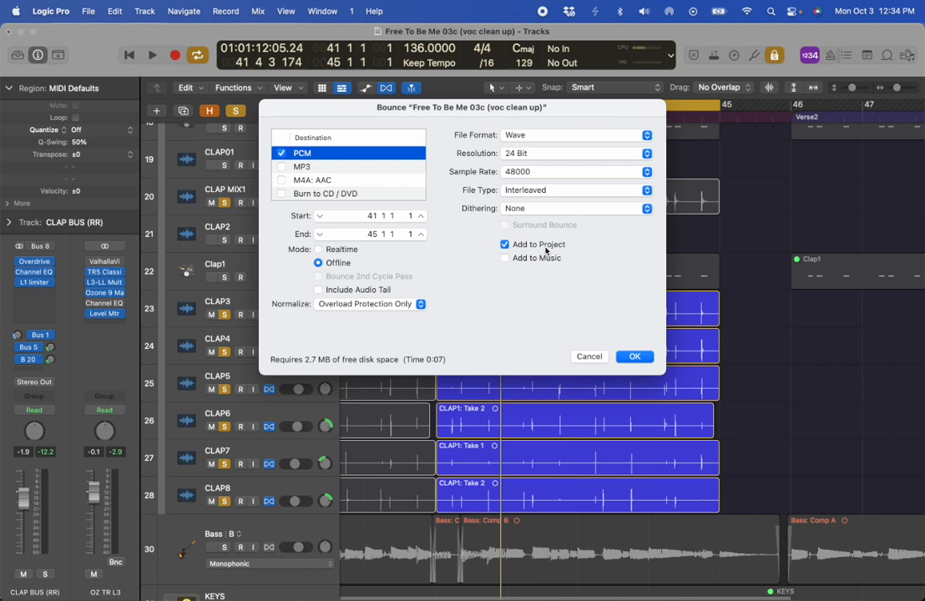
click(635, 357)
text(CLAP MIX)
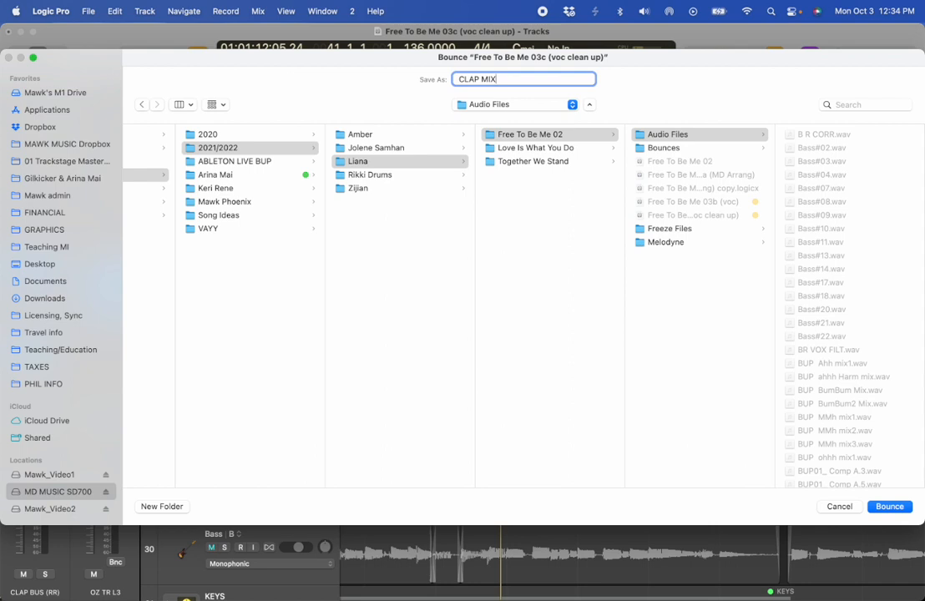
text( rev)
key(Return)
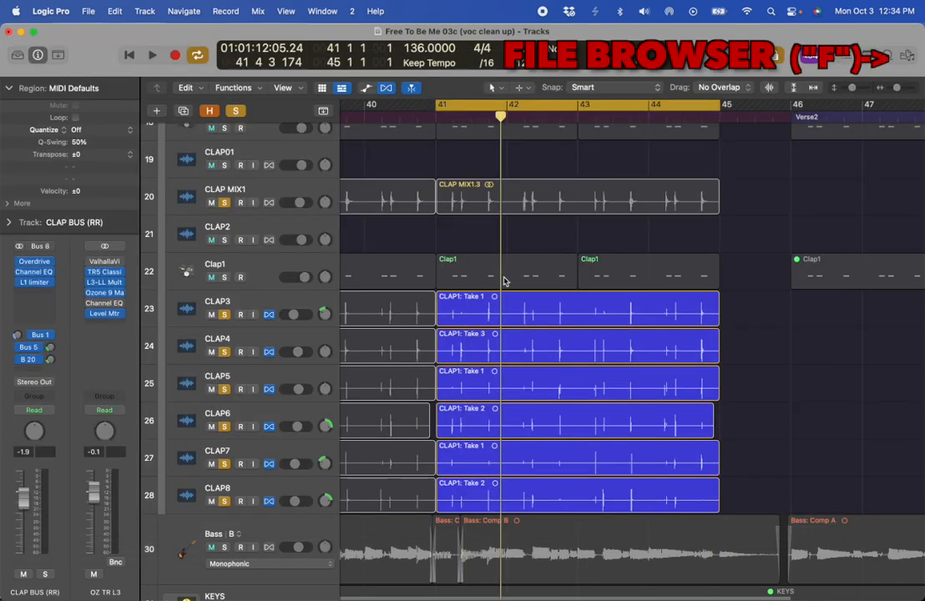
- Place CLAP MIX rev from the project's audio files on the CLAP MIX1 track at bar 41
key(f)
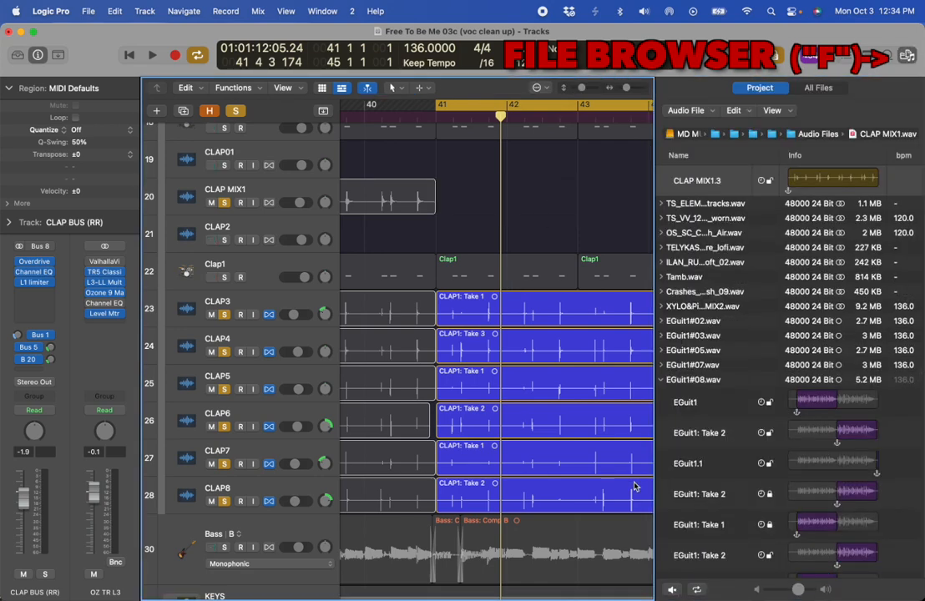
scroll(751, 468, down, 20)
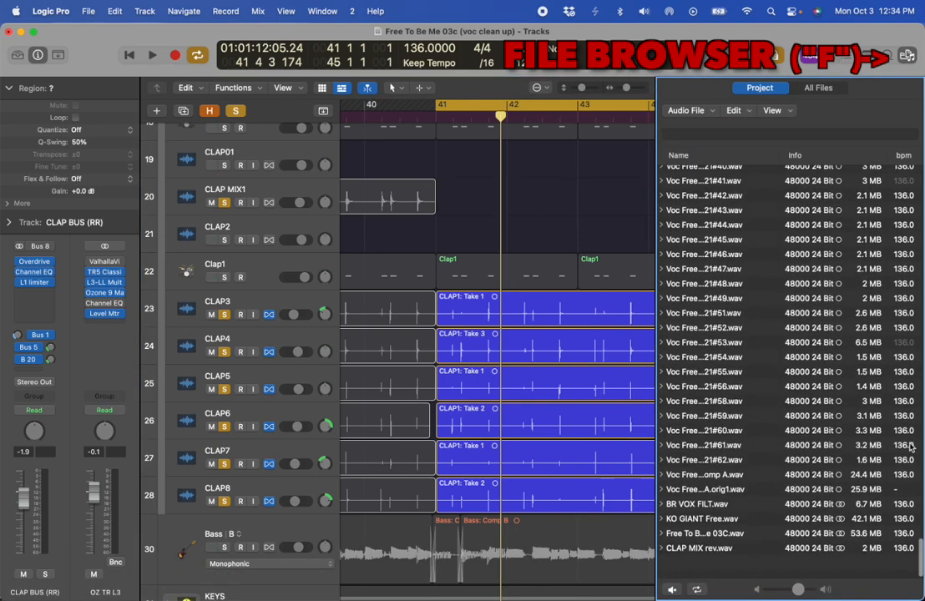
drag(698, 573, 436, 208)
click(477, 162)
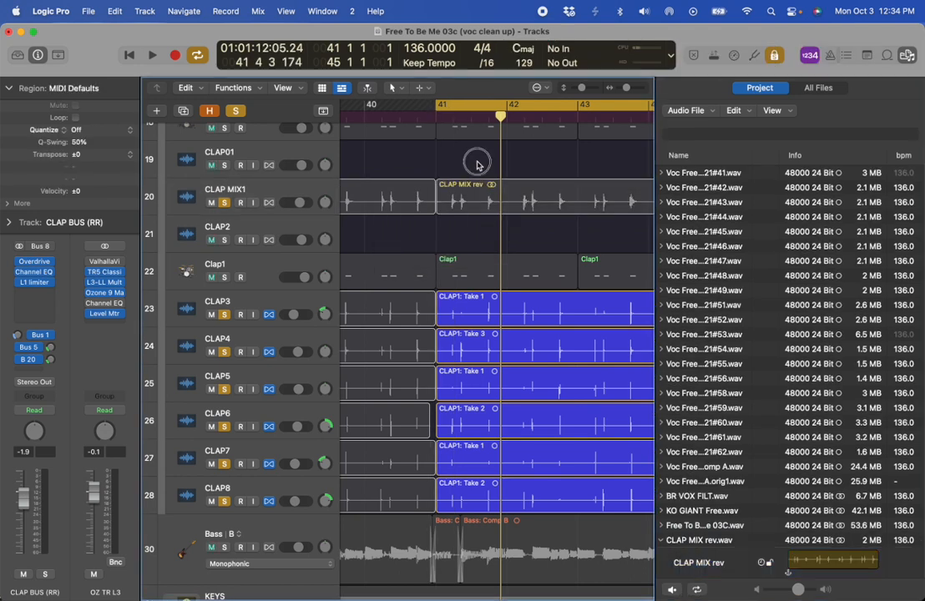
- Move the Clap1 track directly above clap2, beneath CLAP BUS (RR)
key(super+Left)
key(super+Left)
drag(269, 263, 265, 117)
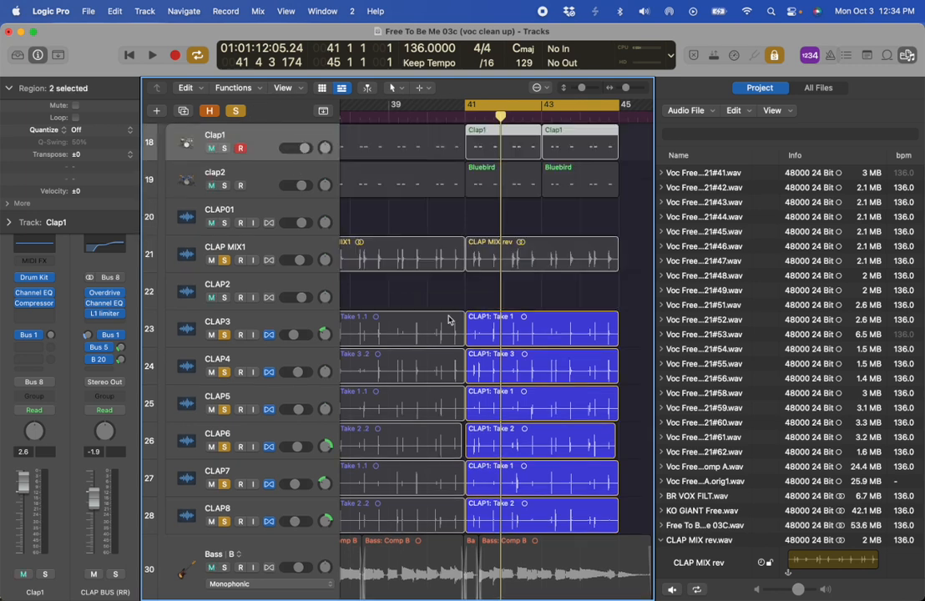
- Colour the CLAP MIX rev region and the six clap takes from bar 41 green
drag(468, 209, 629, 510)
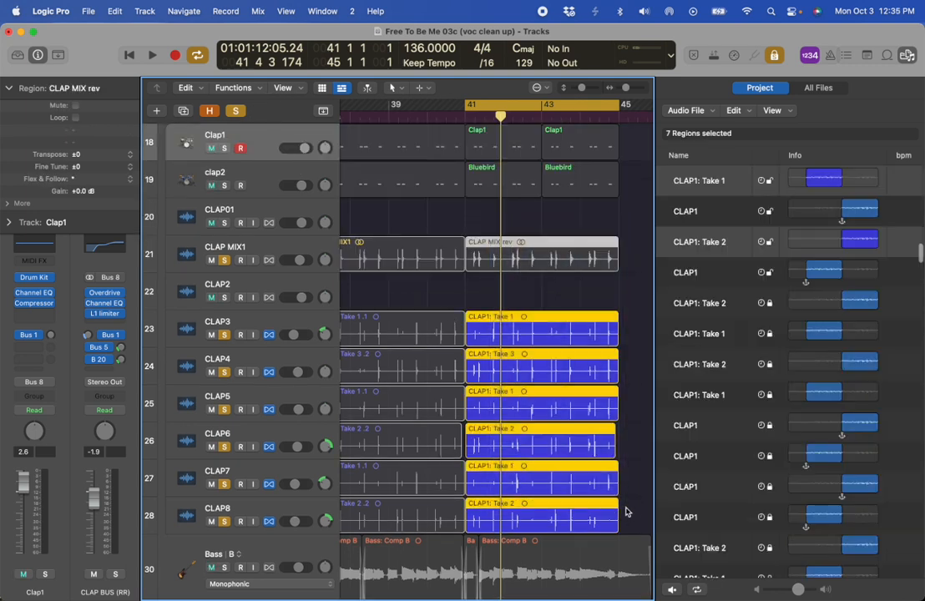
key(alt+c)
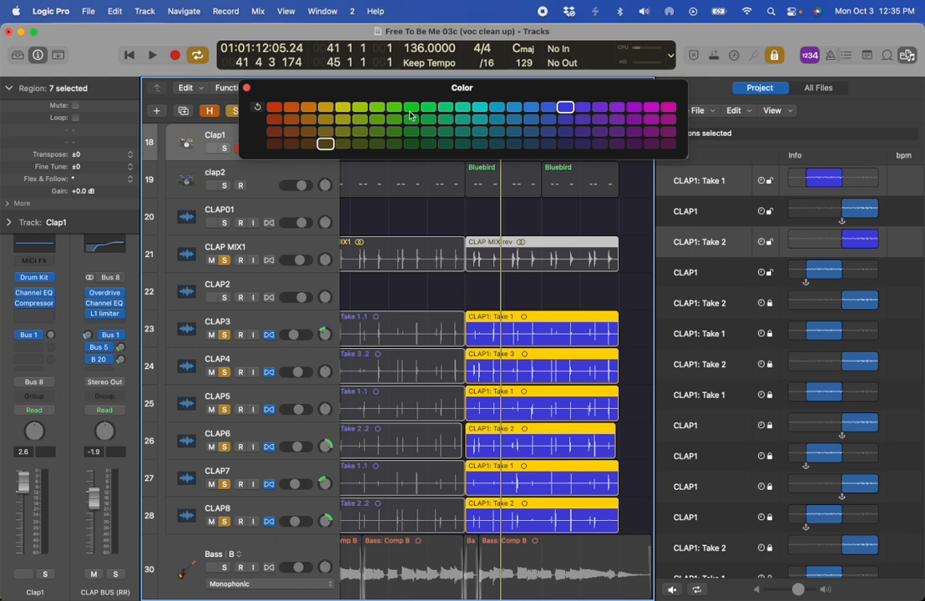
click(412, 131)
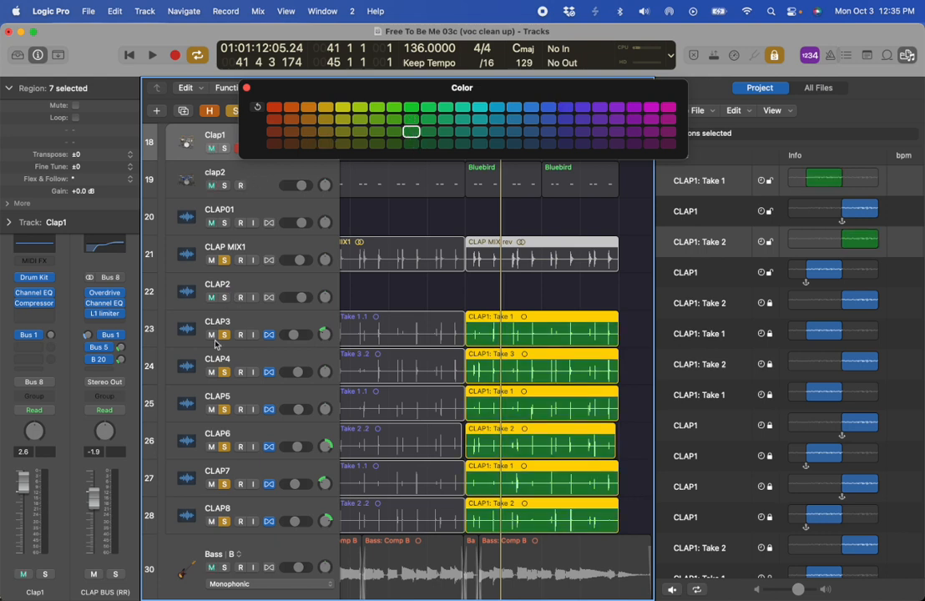
- Mute tracks CLAP3 through CLAP8, and close the project audio browser and the colour palette
drag(212, 337, 213, 520)
key(ctrl+s)
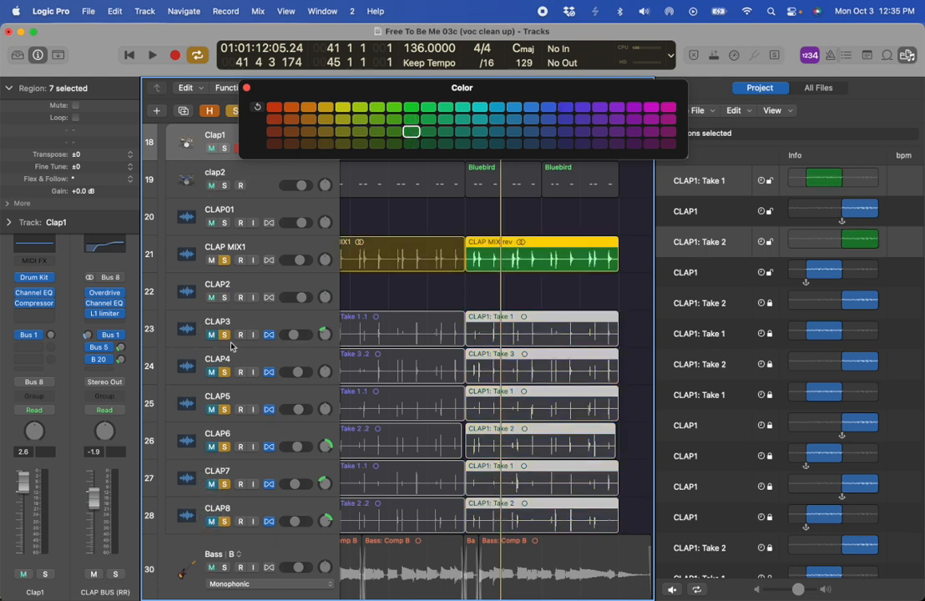
click(578, 263)
key(f)
click(246, 88)
- Solo Clap1 and clap2 and play their regions from bar 41 together with CLAP MIX rev
scroll(461, 218, up, 3)
drag(480, 222, 659, 381)
key(ctrl+s)
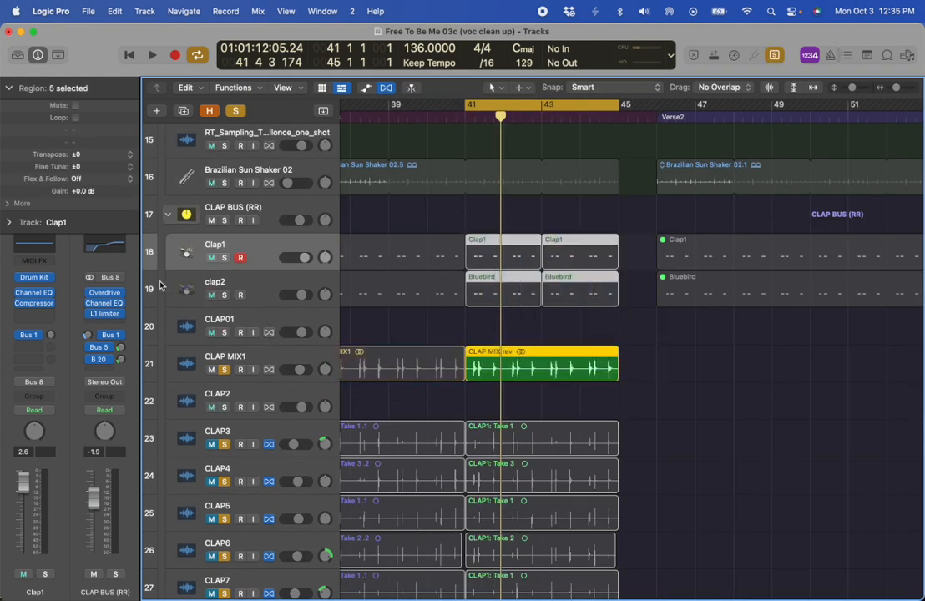
click(223, 258)
key(space)
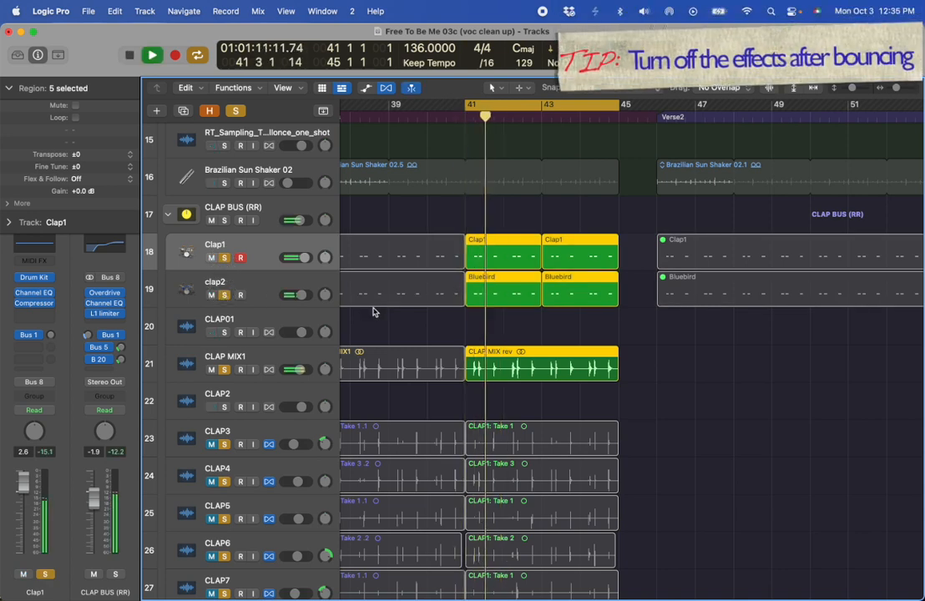
key(space)
- Bypass Overdrive and Channel EQ on CLAP BUS (RR), and replay the MIDI claps with CLAP MIX rev
click(242, 211)
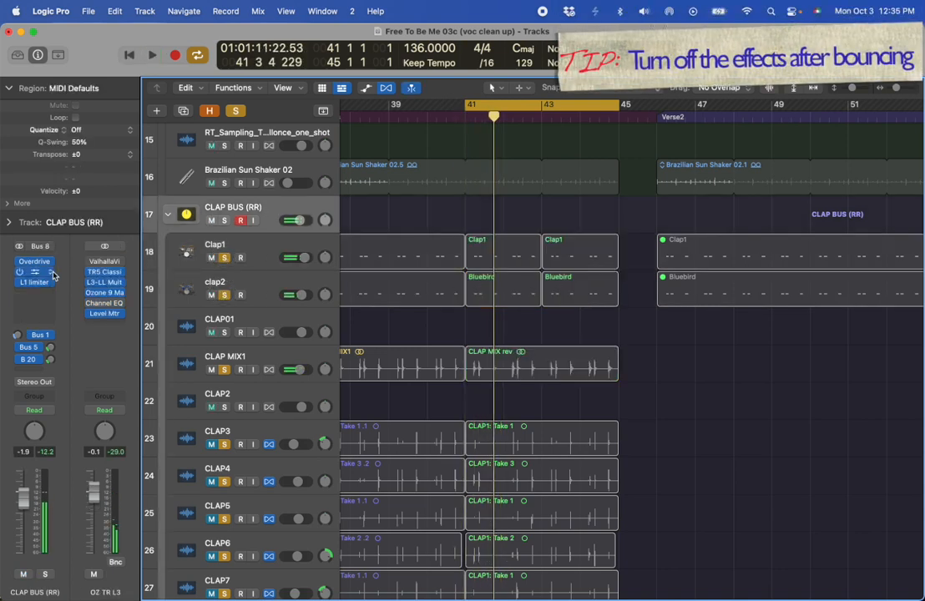
drag(533, 264, 601, 388)
key(space)
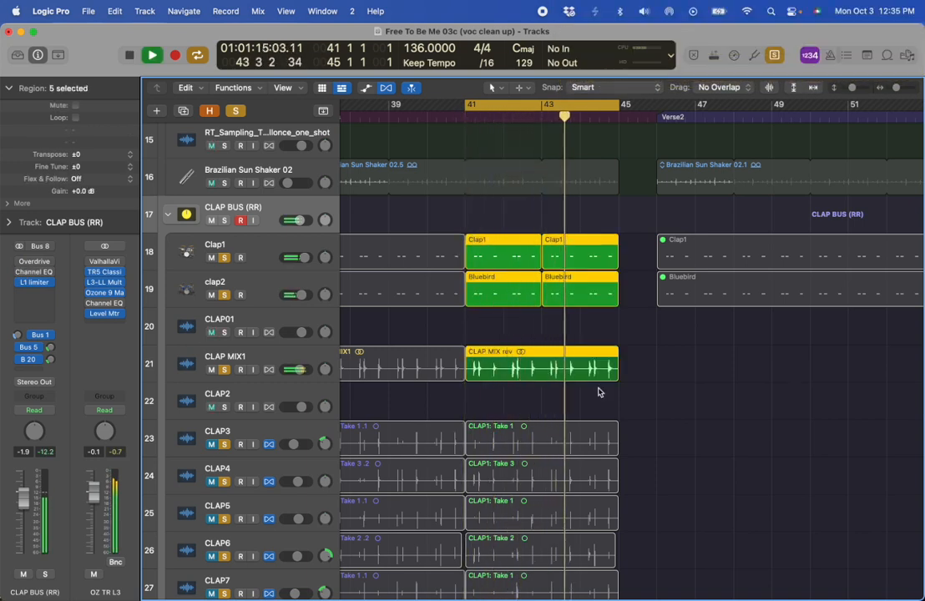
key(space)
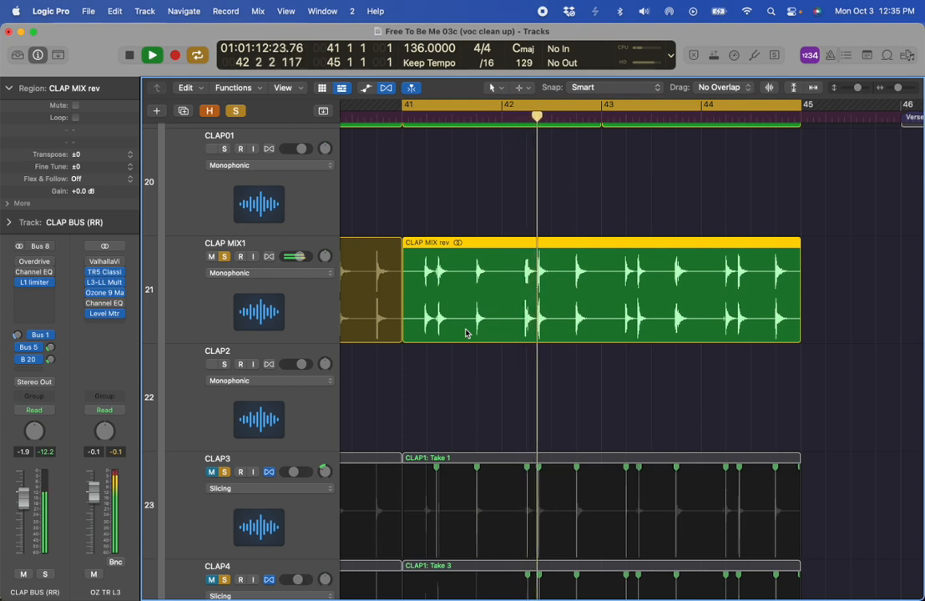
key(space)
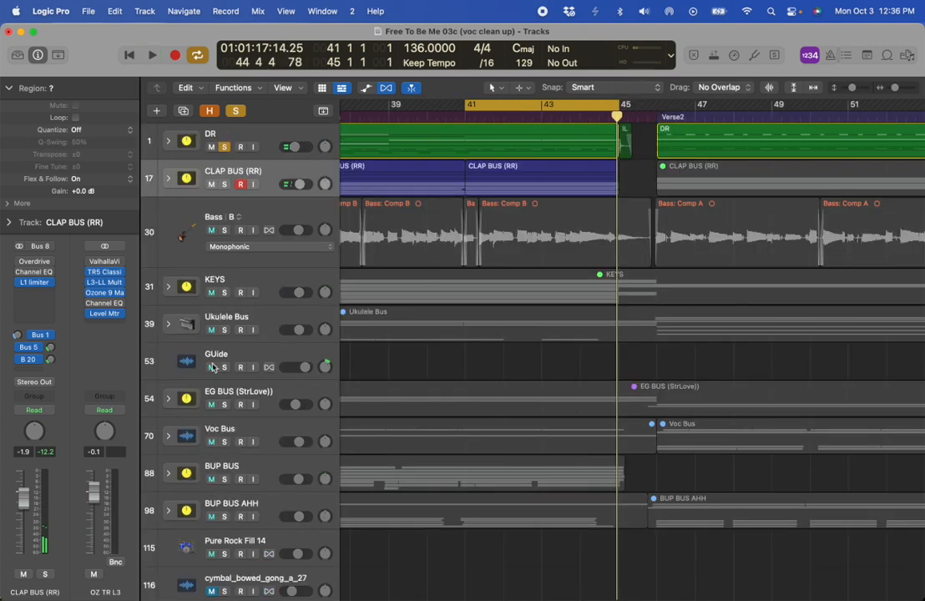
- Solo EG BUS (StrLove) and Bass alongside the drums and claps, and play the chorus from bar 41
click(224, 405)
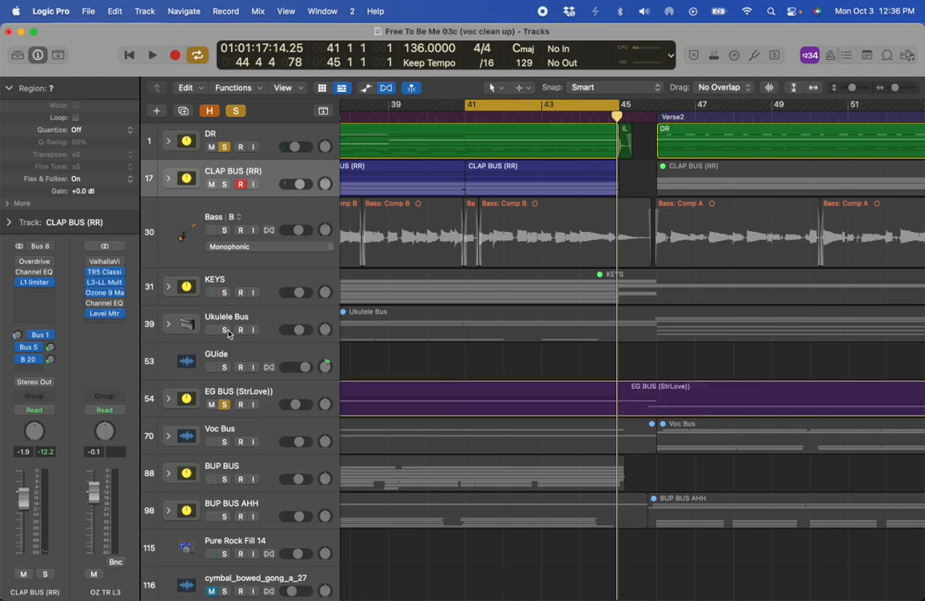
click(224, 230)
key(space)
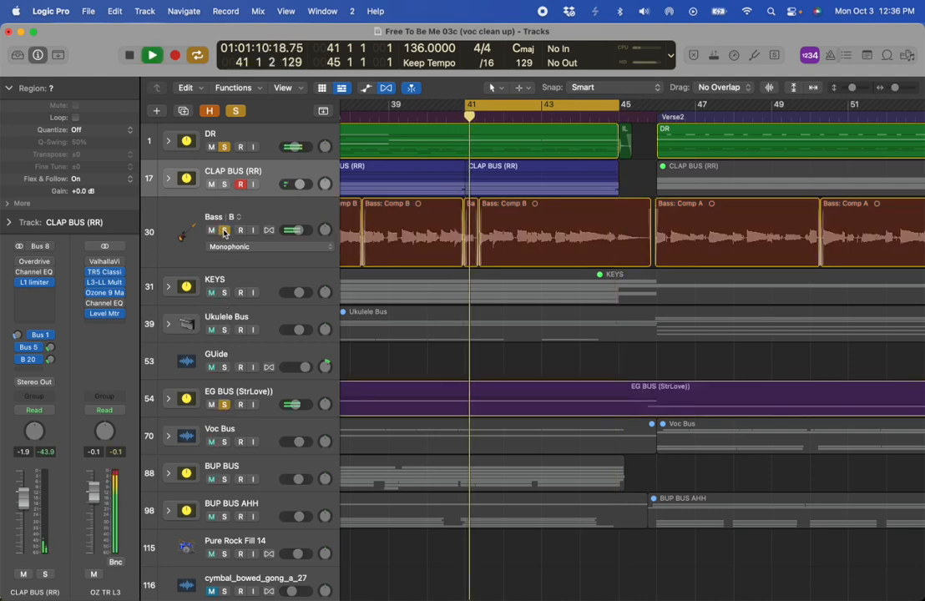